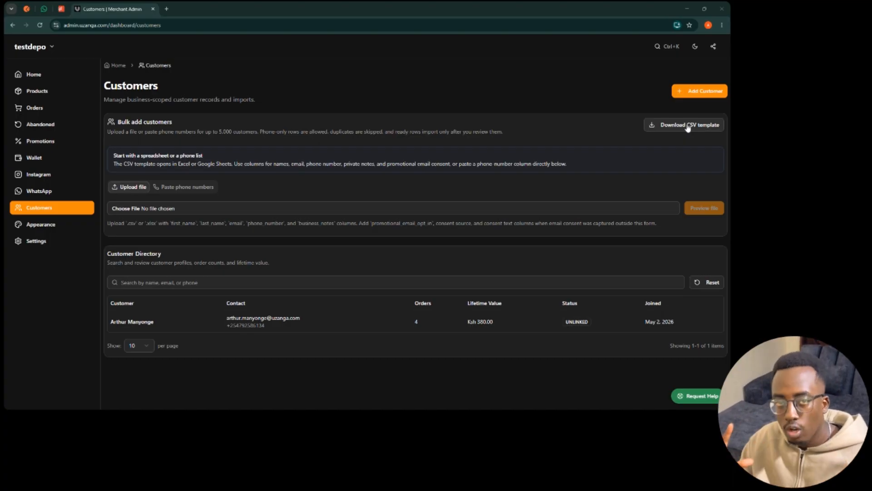
- Look over the Add Customer form and the Home page, then download the customer CSV template from Customers
left_click(710, 92)
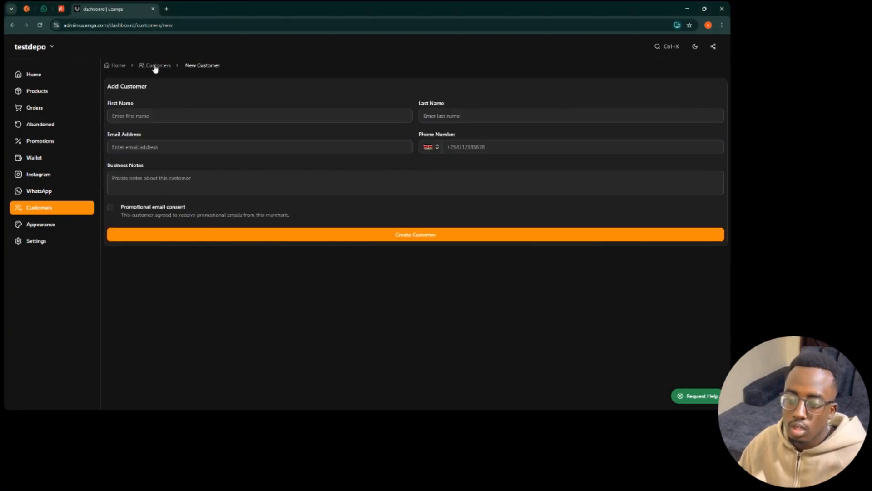
left_click(154, 67)
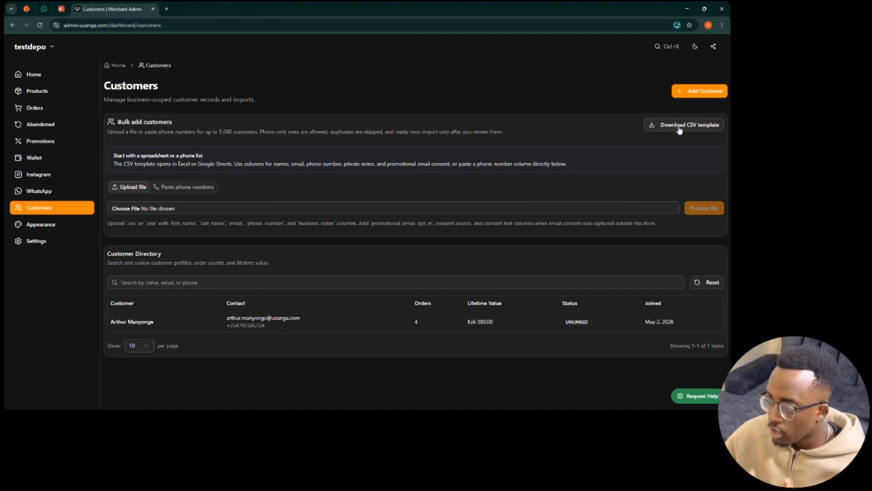
left_click(34, 74)
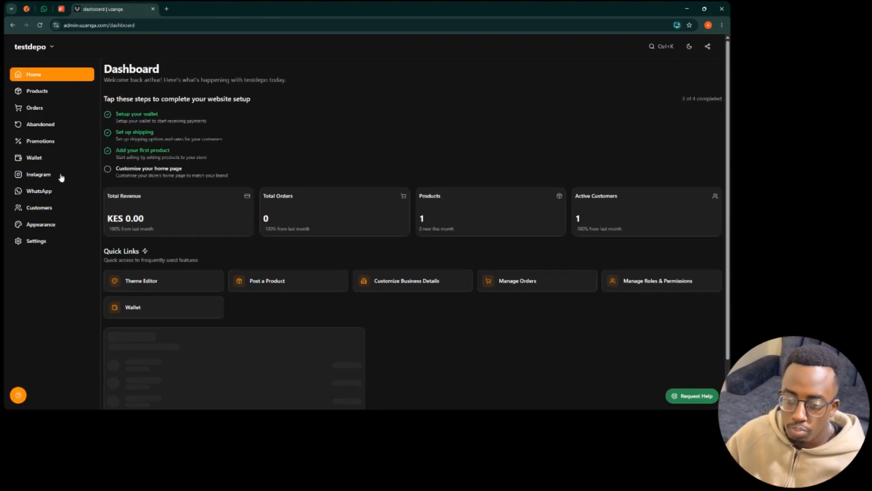
left_click(59, 209)
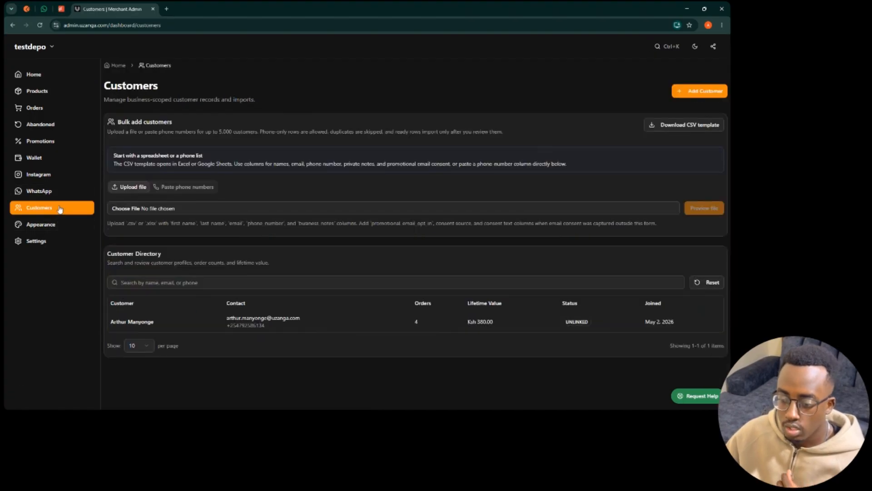
left_click(695, 126)
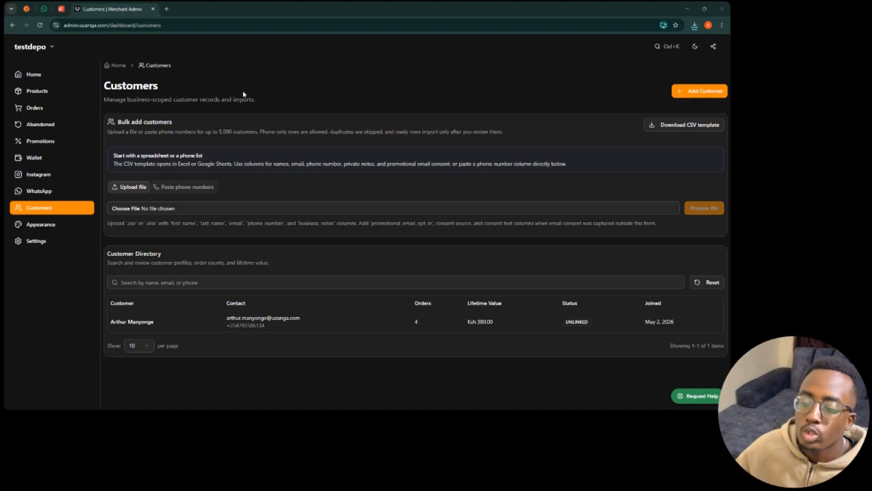
- In a new tab, create a blank Google Sheets spreadsheet from the 'sheets' address suggestion
key("ctrl+t")
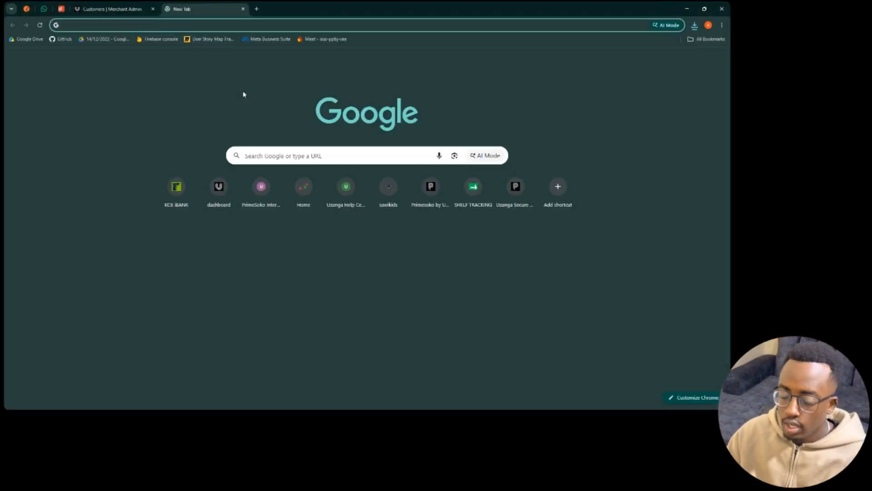
type("goo")
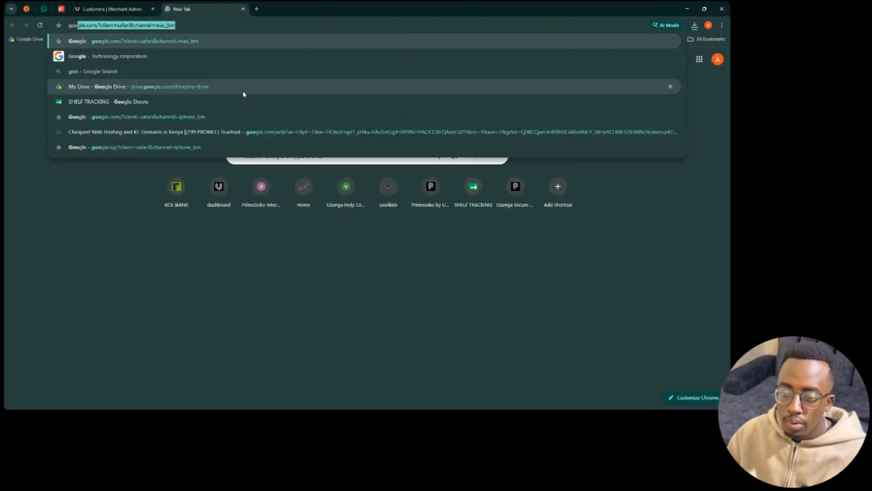
key("BackSpace")
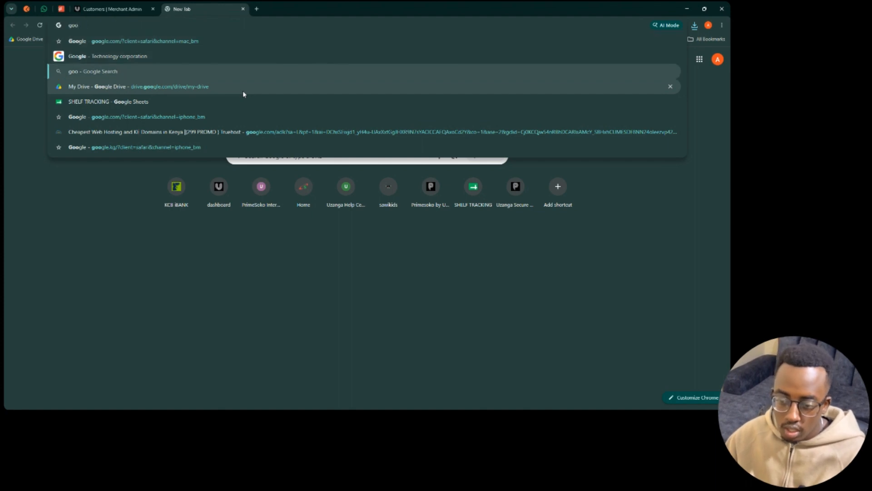
key("BackSpace")
key("BackSpace")
key("BackSpace")
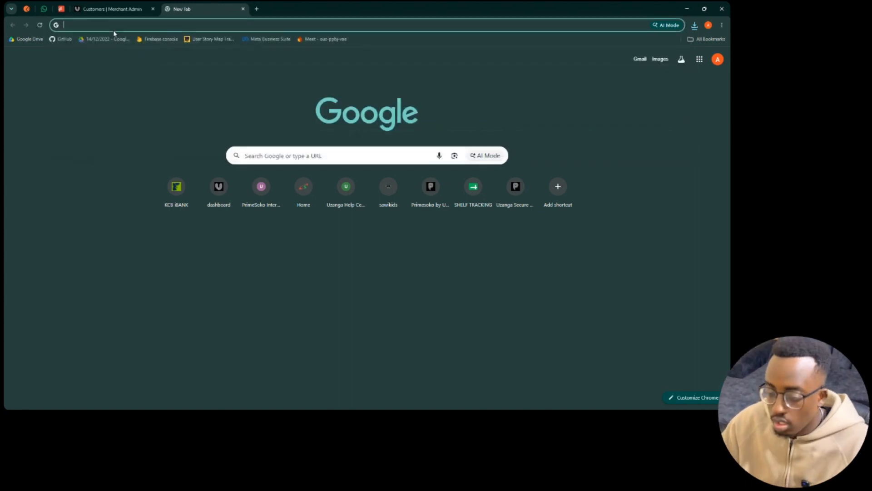
type("sheets")
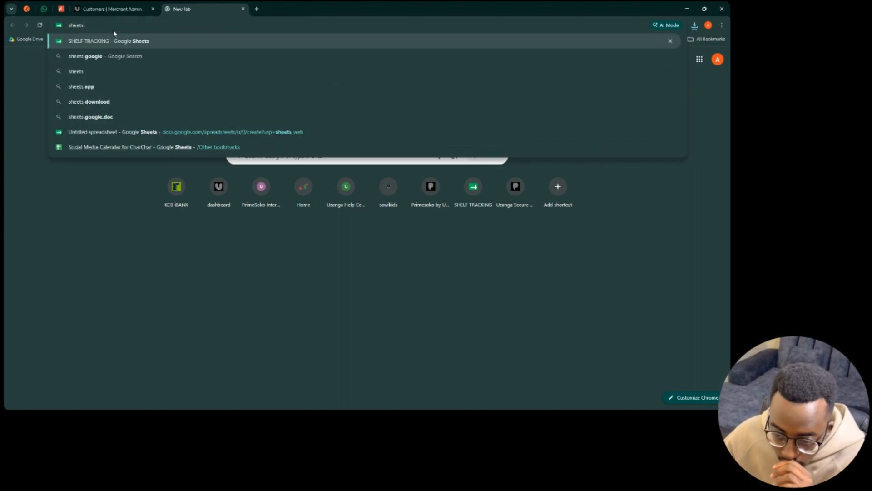
left_click(154, 132)
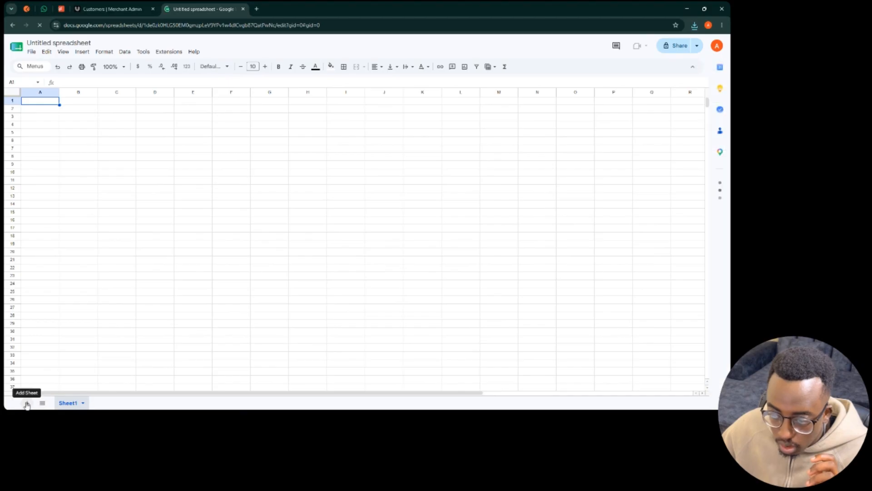
- Add Sheet2 and rename the spreadsheet to 'testdepo customers'
left_click(27, 403)
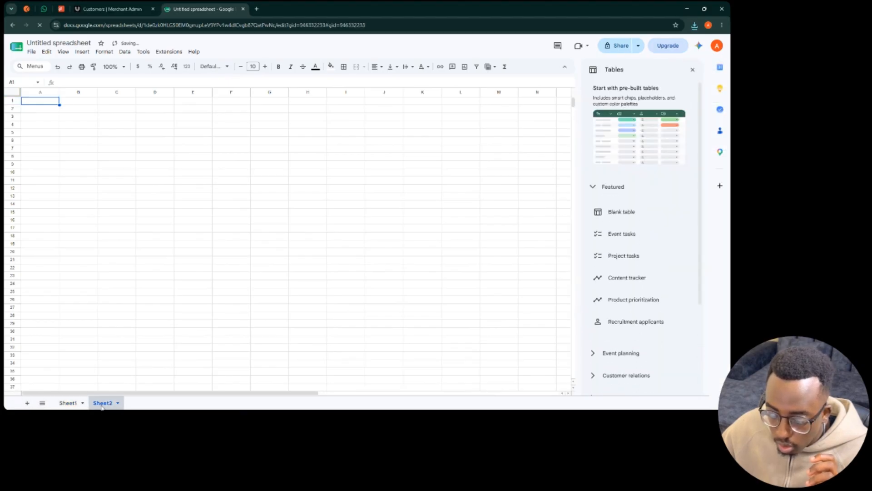
left_click(86, 43)
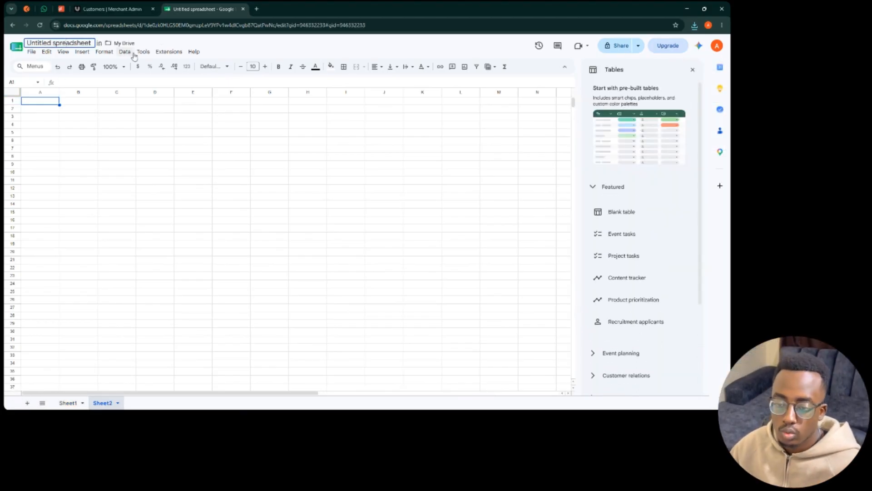
type("te")
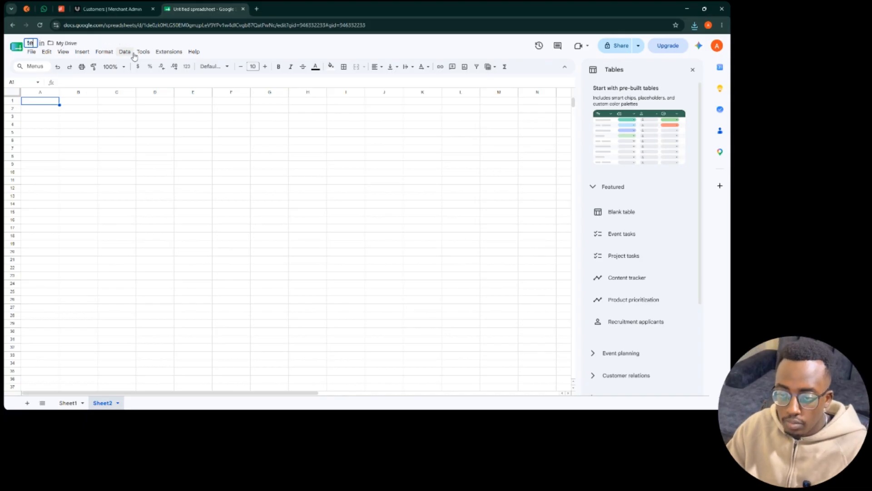
type("stdepo cus")
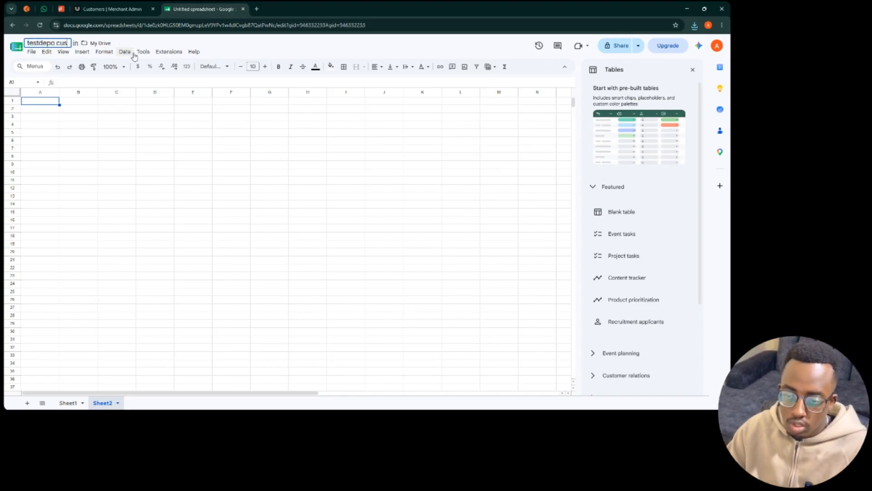
type("tomers")
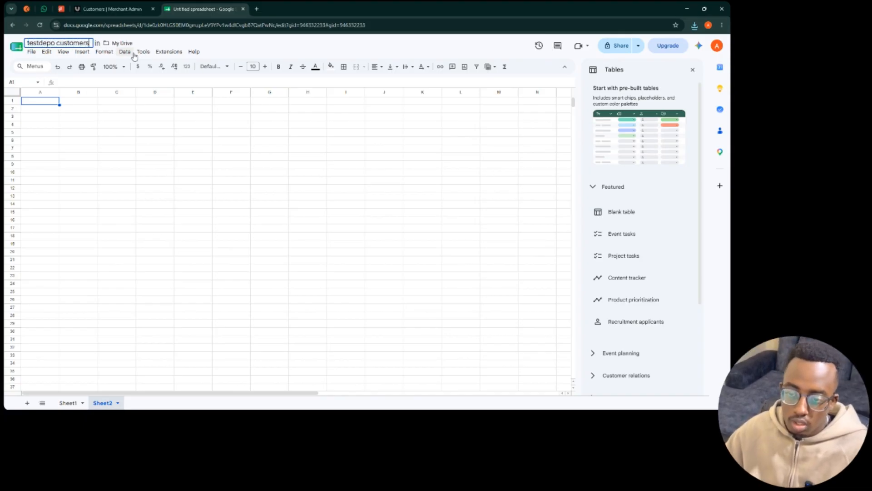
left_click(77, 104)
left_click(31, 53)
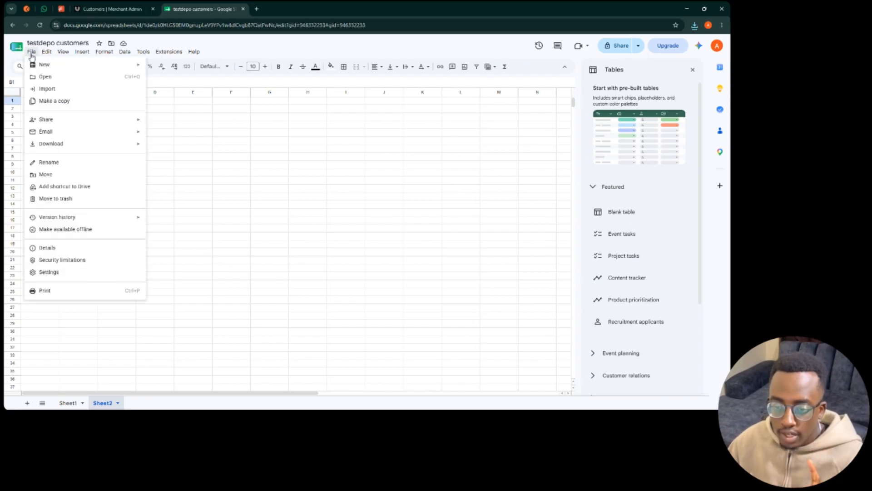
- Import customer-import-template (2).csv from the computer, replacing the current sheet
left_click(44, 92)
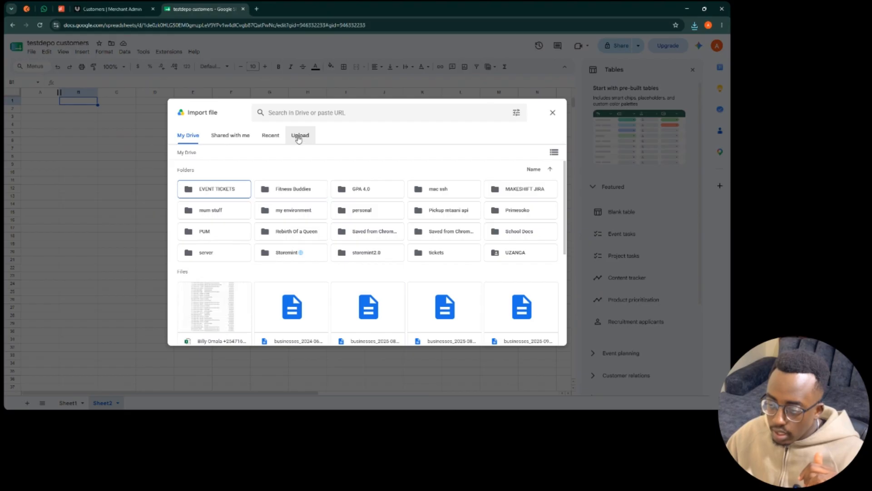
left_click(299, 137)
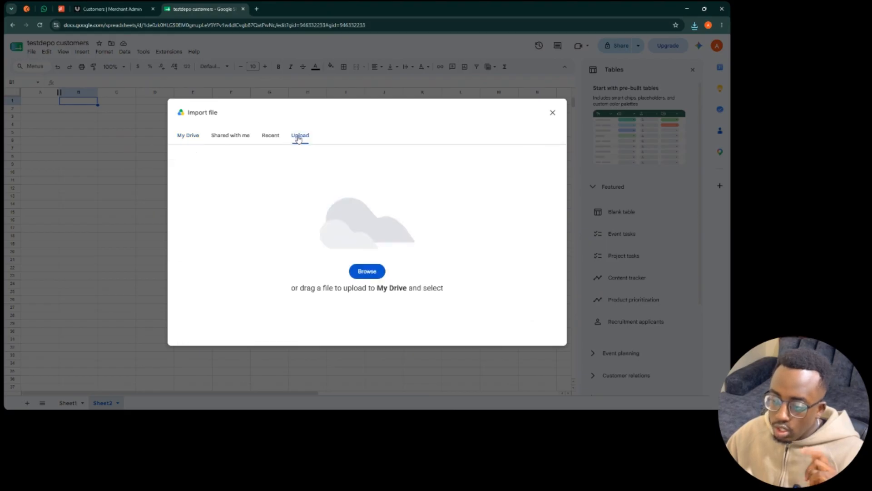
left_click(369, 271)
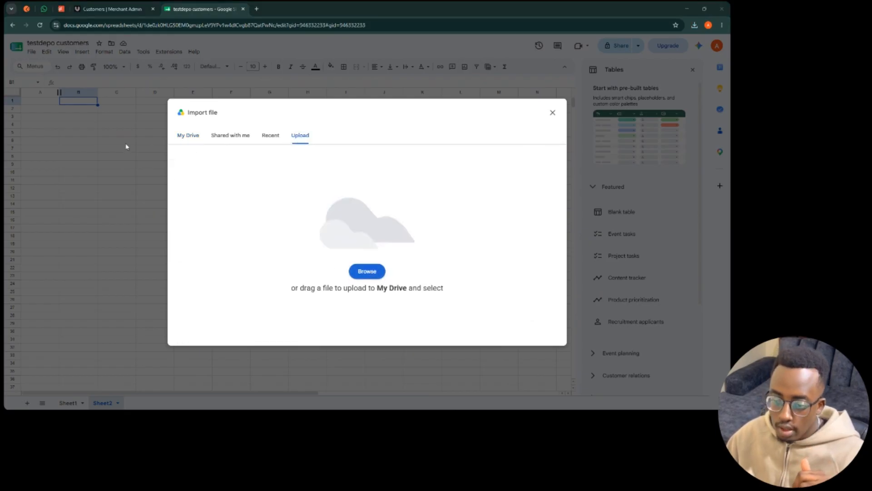
double_click(95, 78)
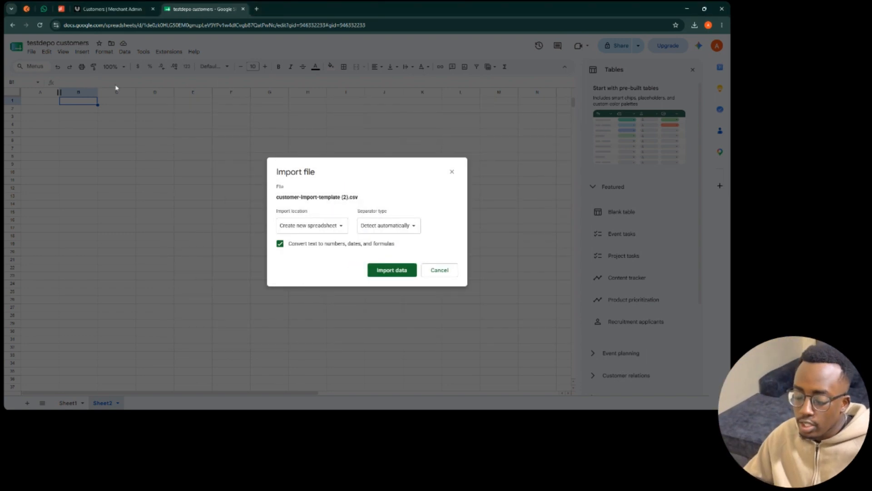
left_click(329, 226)
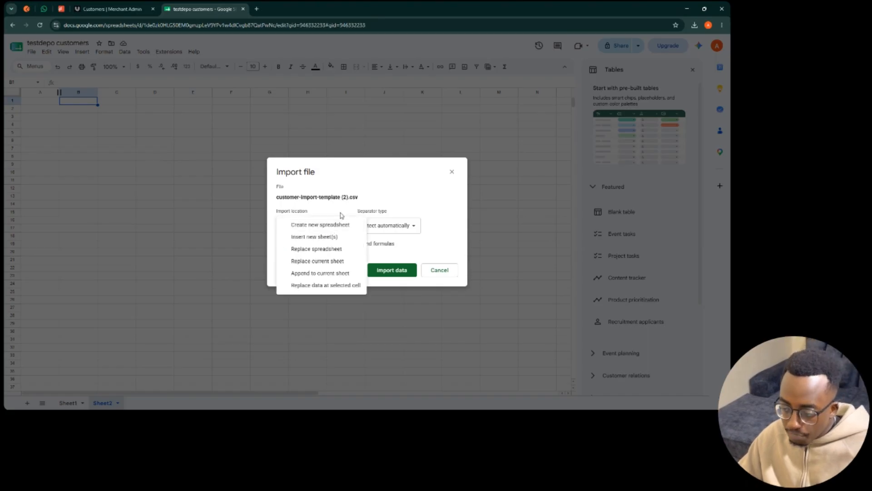
left_click(341, 261)
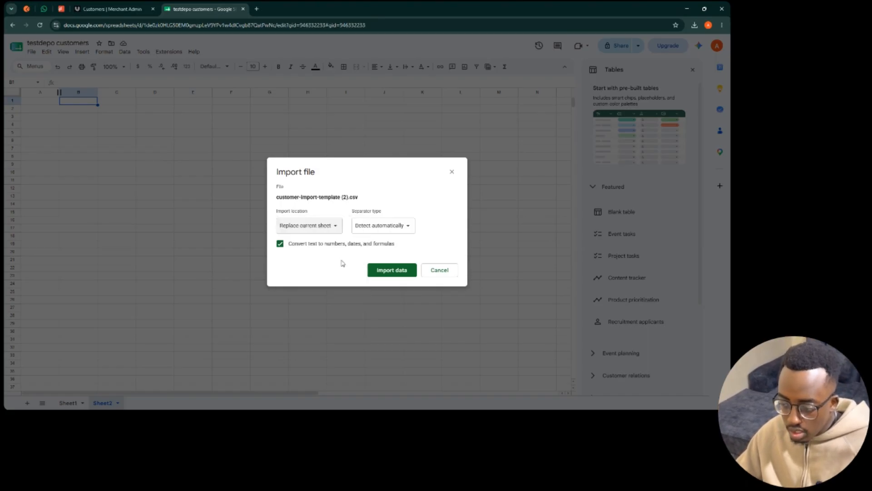
left_click(391, 271)
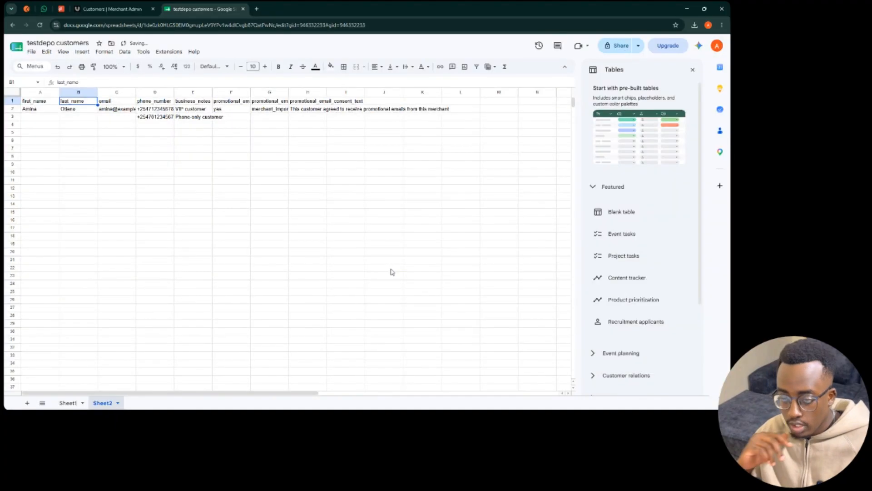
- Close the pre-built tables panel and autofit columns D through H to their contents
left_click(693, 71)
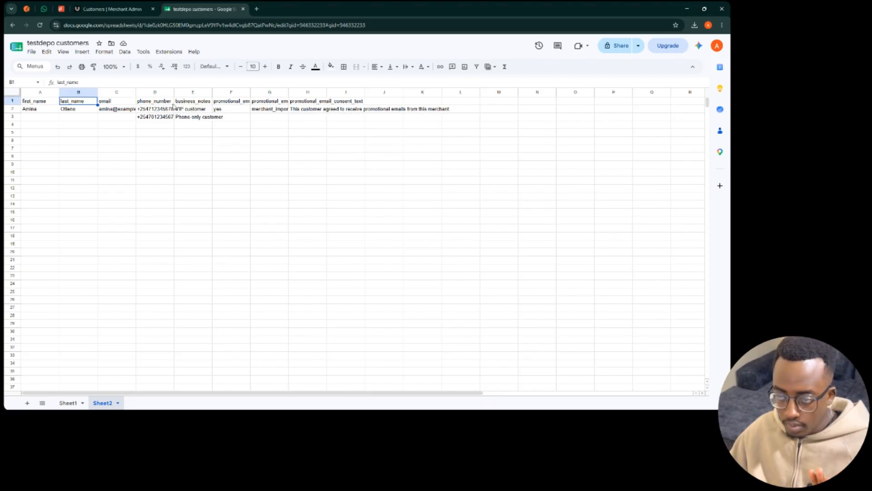
double_click(251, 92)
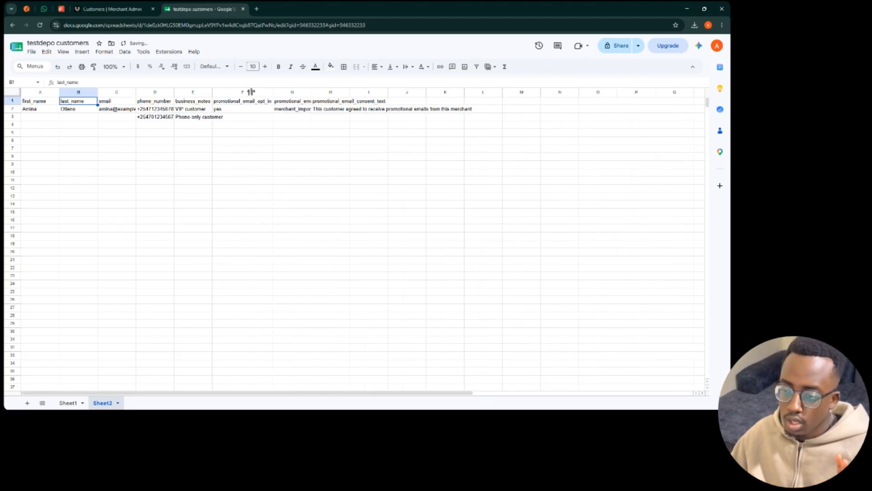
double_click(311, 92)
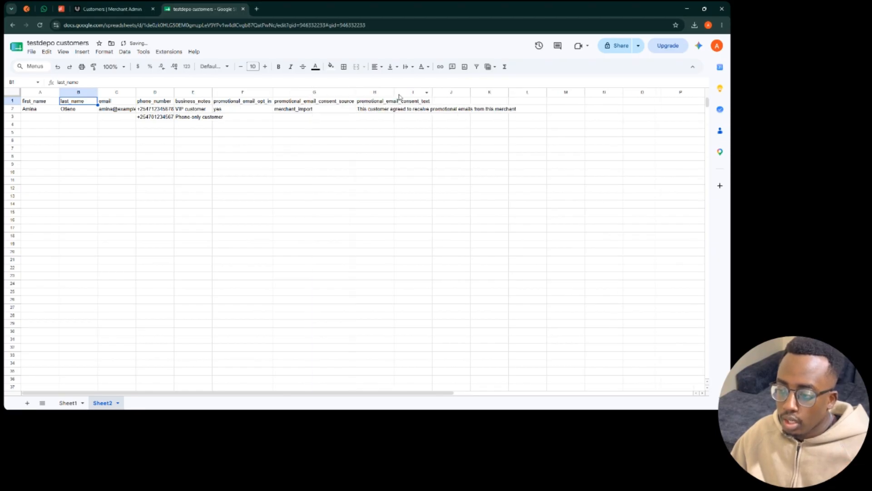
double_click(394, 92)
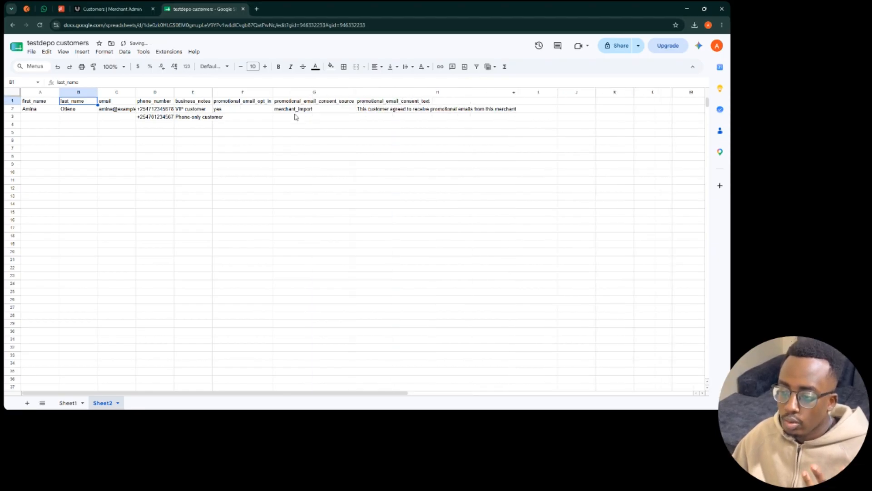
double_click(212, 92)
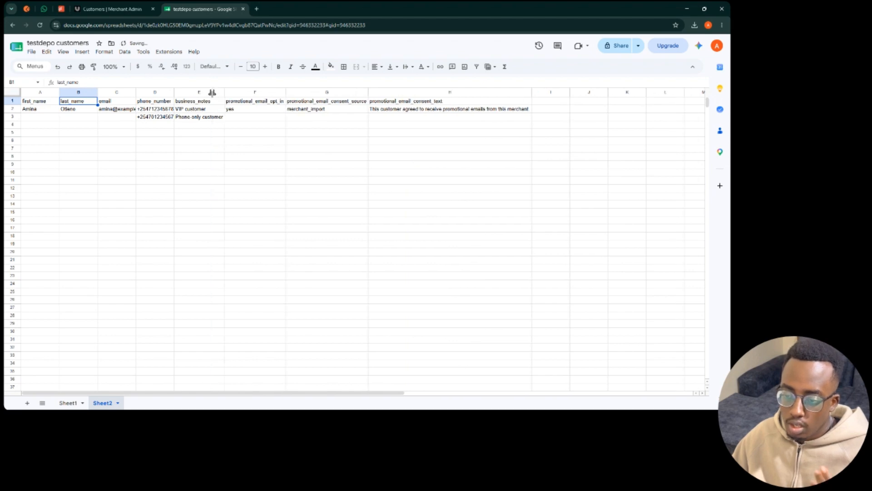
double_click(174, 93)
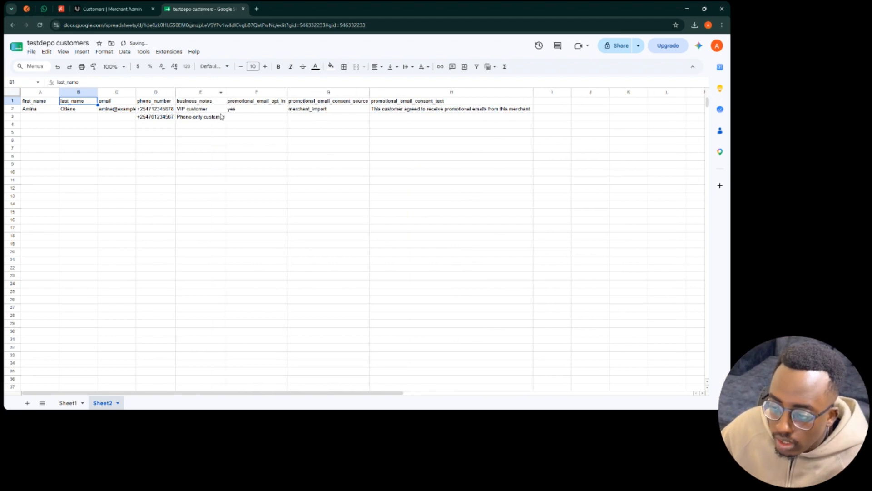
- Clear the sample phone number in D3 and the note in E3
left_click(54, 117)
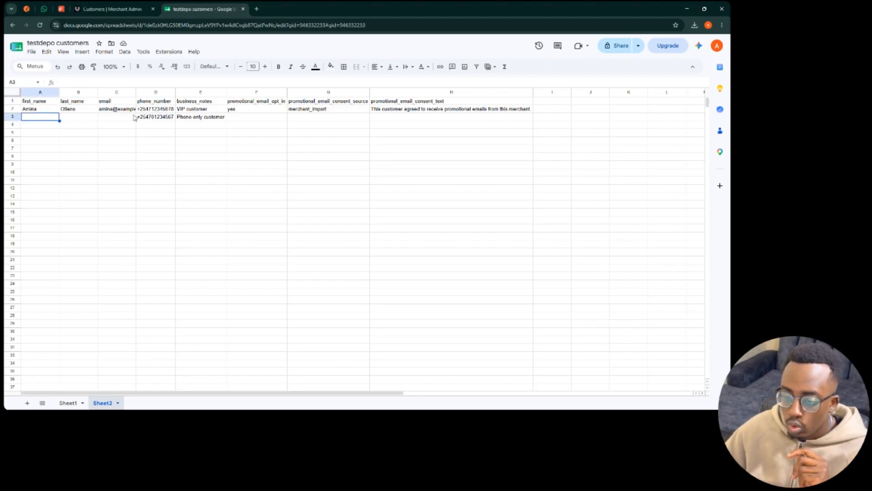
left_click(148, 118)
key("Delete")
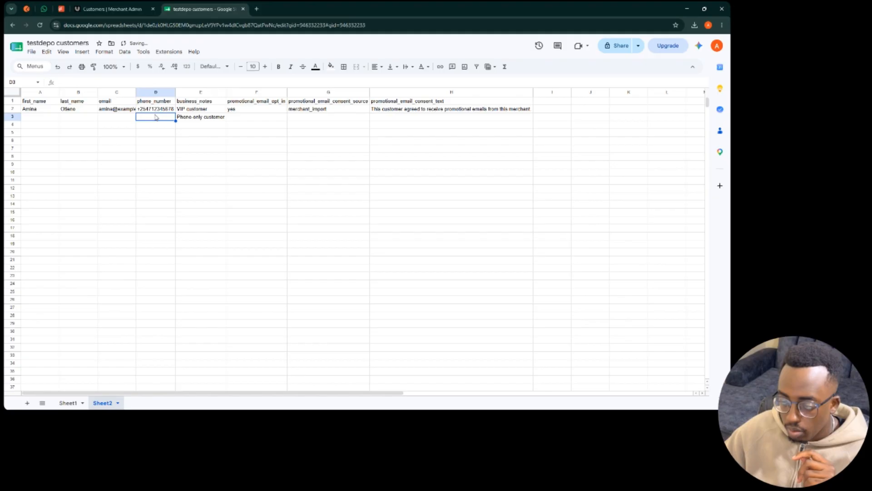
left_click(196, 119)
key("Delete")
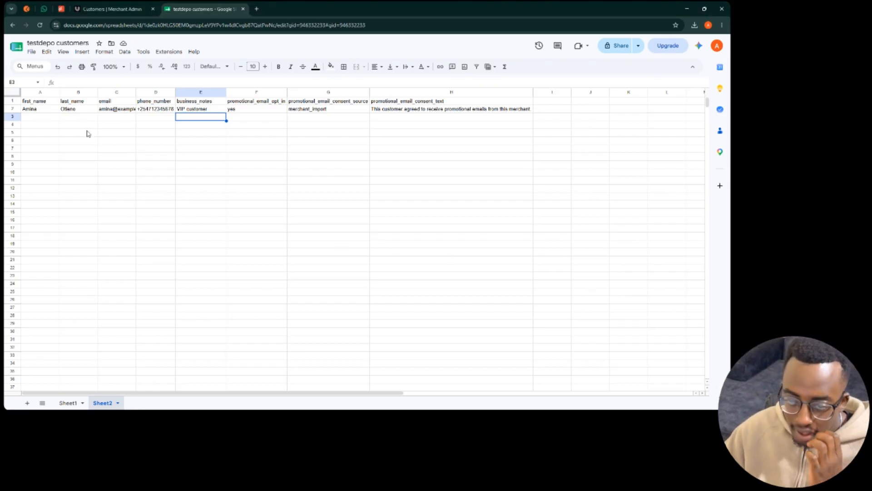
left_click(45, 119)
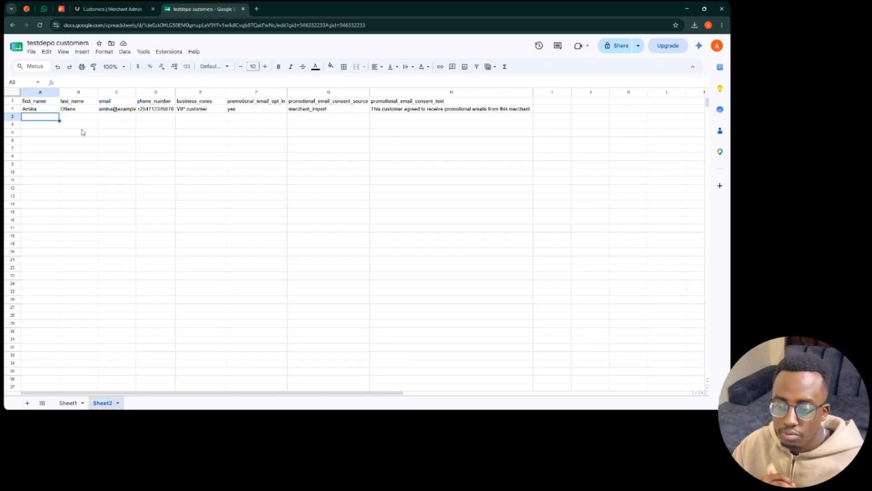
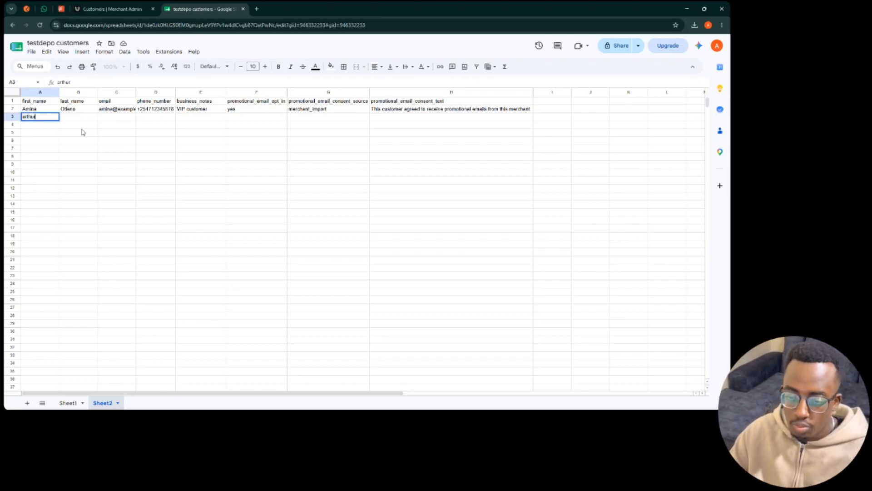
- Enter the new customer's first name, last name and e-mail in row 3, then autofit column C
key("Tab")
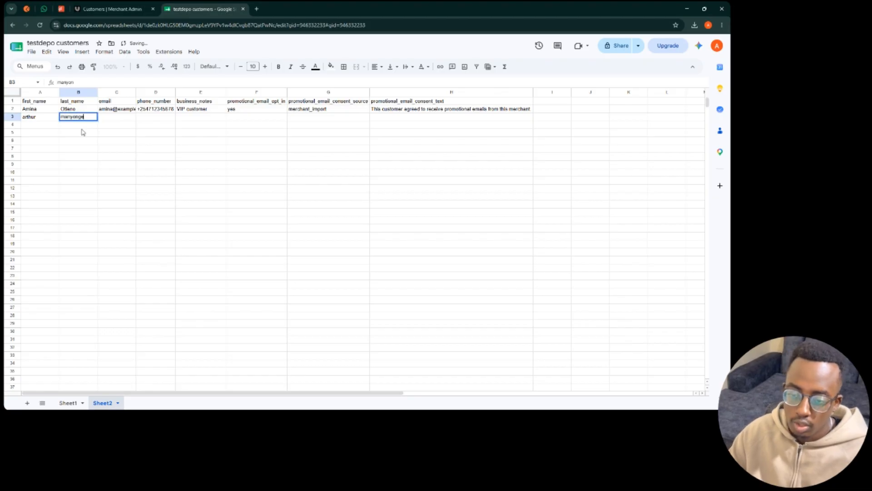
key("Tab")
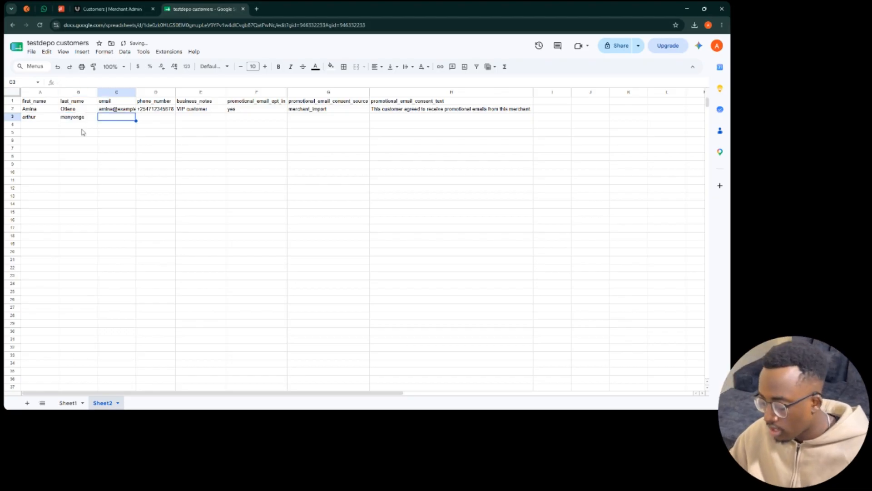
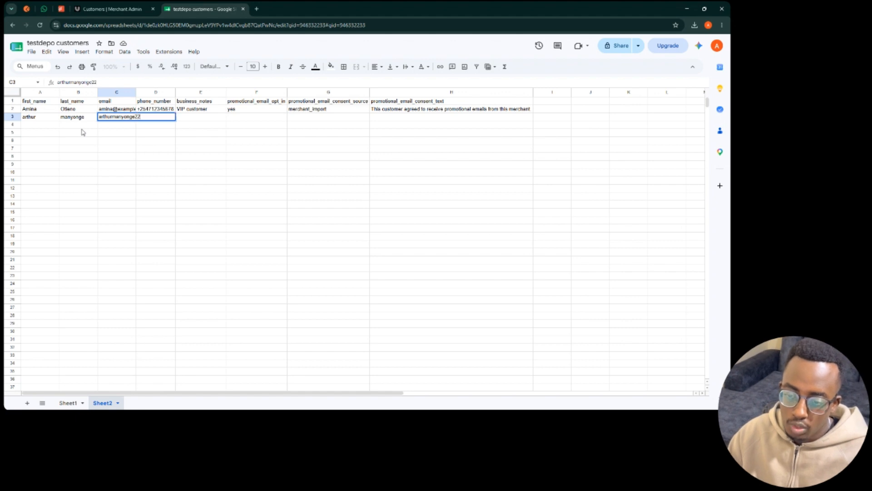
key("Return")
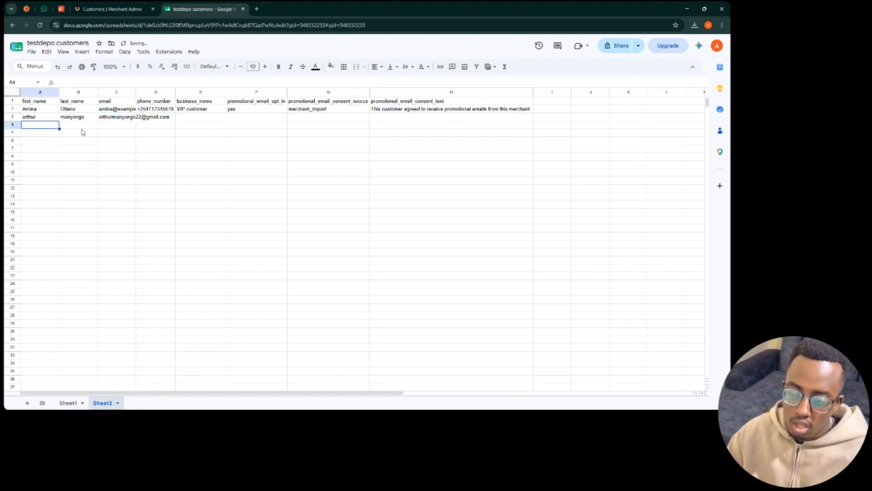
double_click(136, 92)
- Fill in row 3's phone number and the note 'day one customer', leaving the opt-in cell empty
left_click(199, 119)
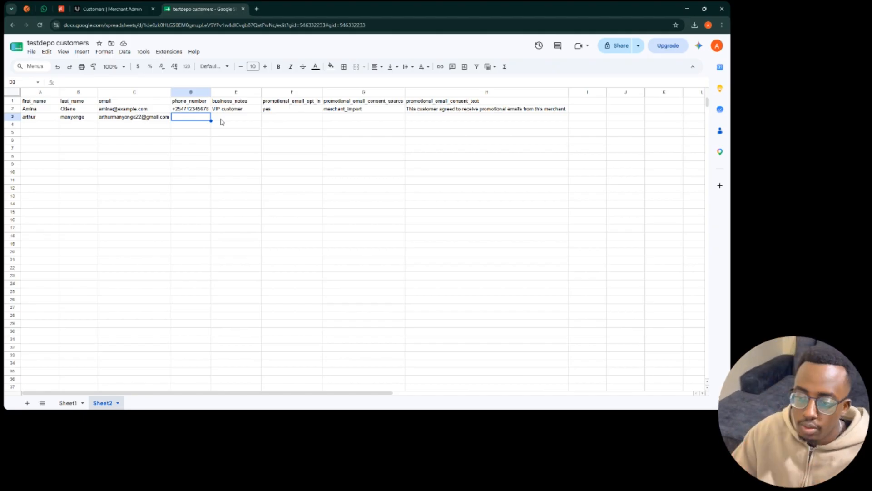
type("+")
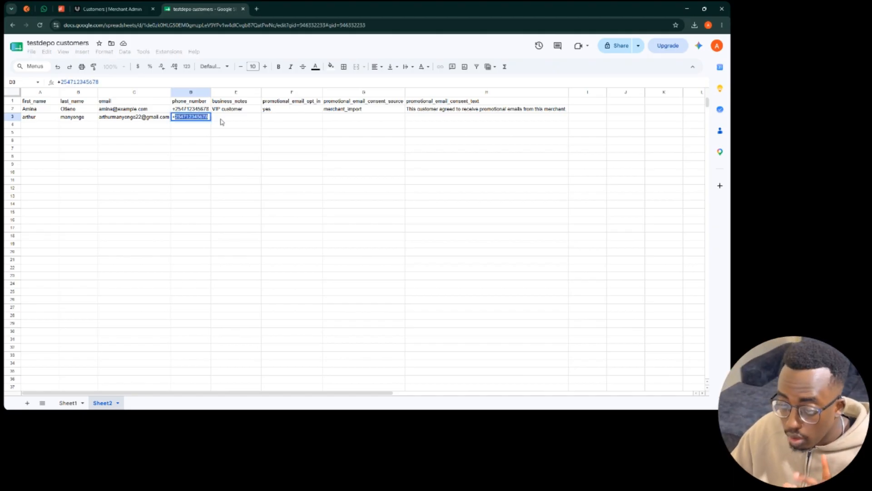
type("254")
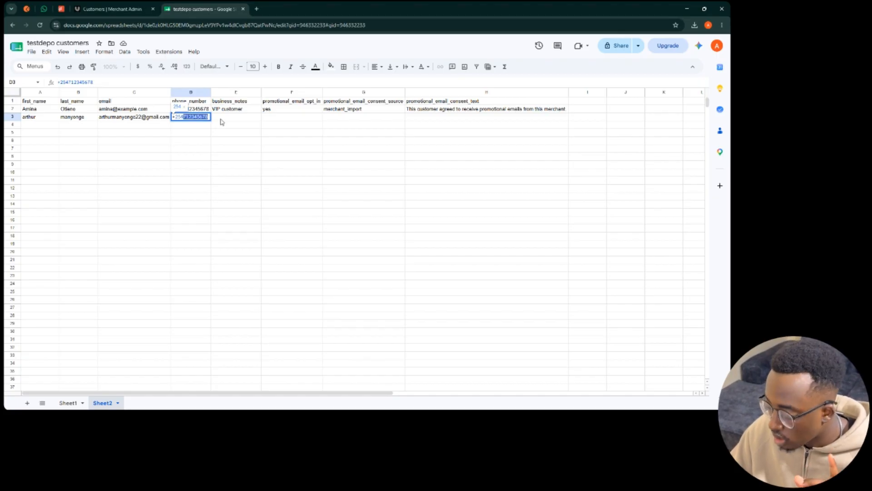
key("shift+Right")
key("shift+Right")
key("shift+Right")
key("shift+Right")
key("shift+Right")
key("shift+Right")
key("shift+Right")
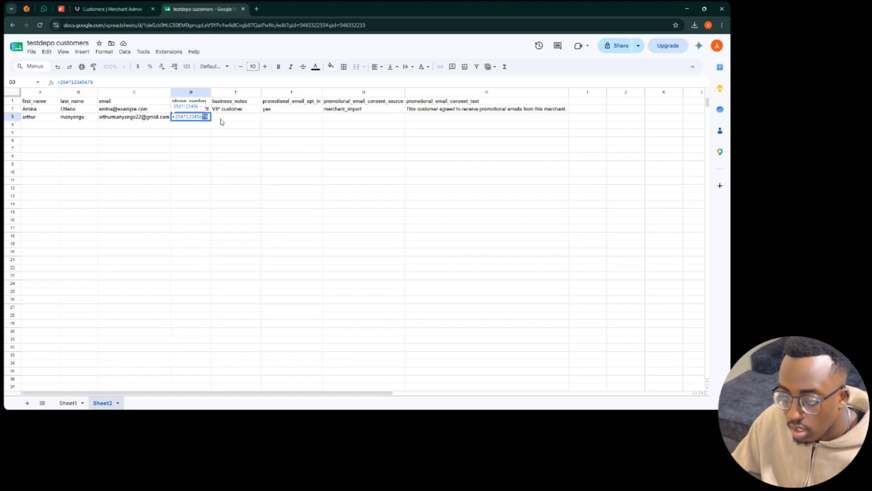
key("shift+Right")
key("shift+Right")
key("Tab")
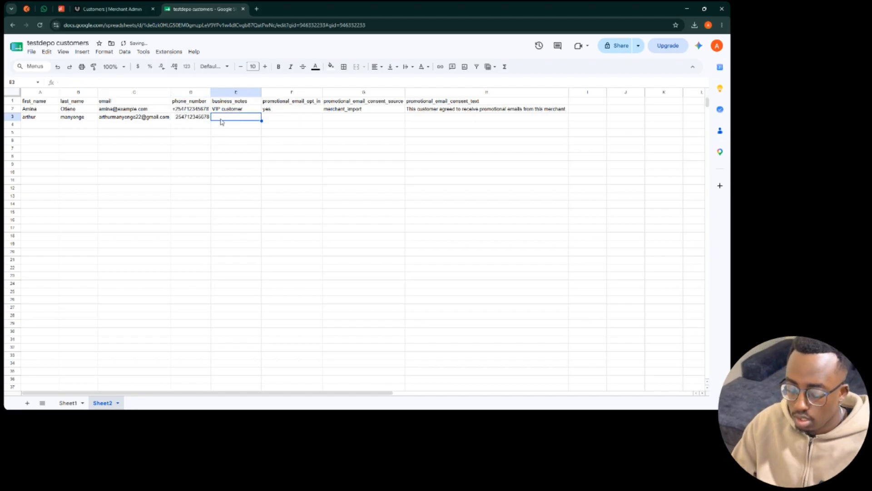
type("day one customer")
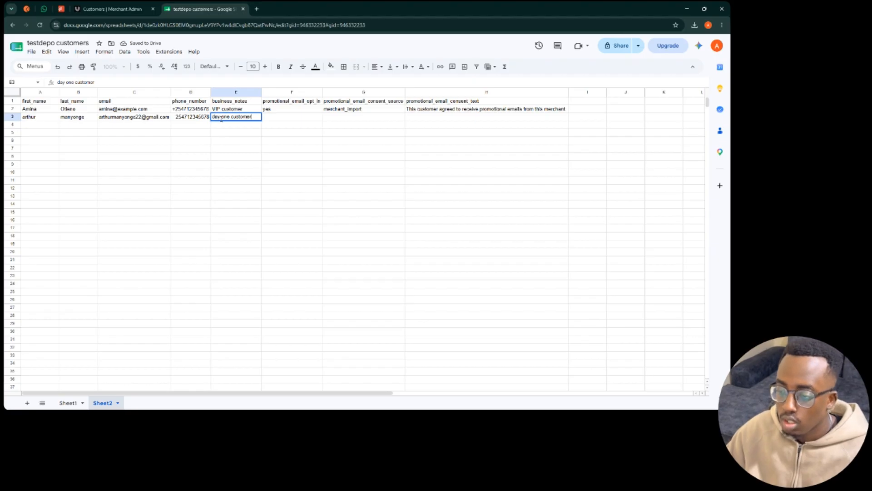
key("Tab")
type("yes")
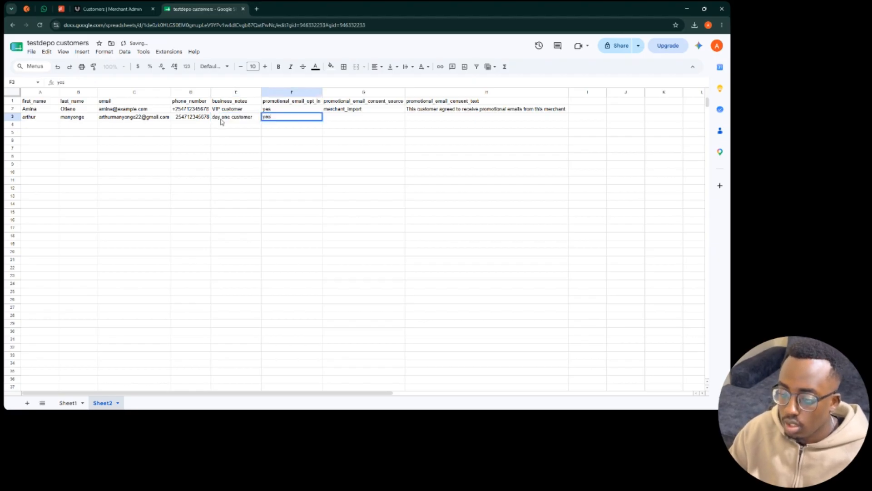
key("Tab")
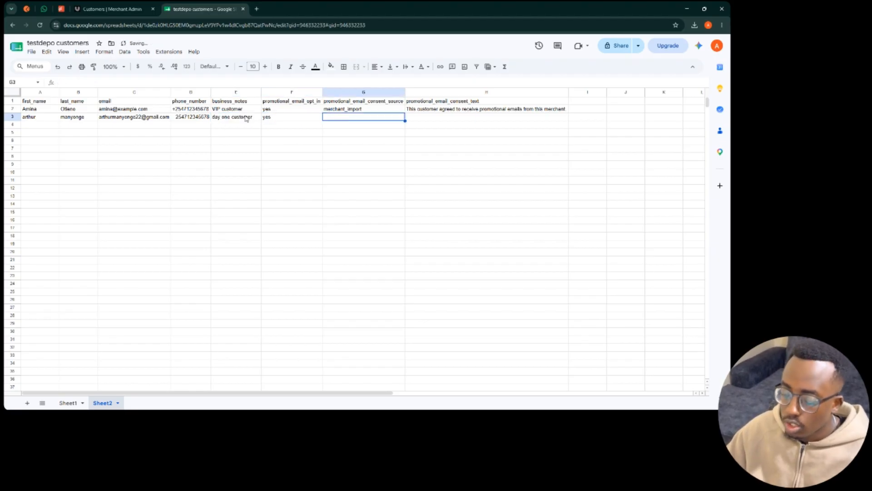
key("shift+Tab")
key("Delete")
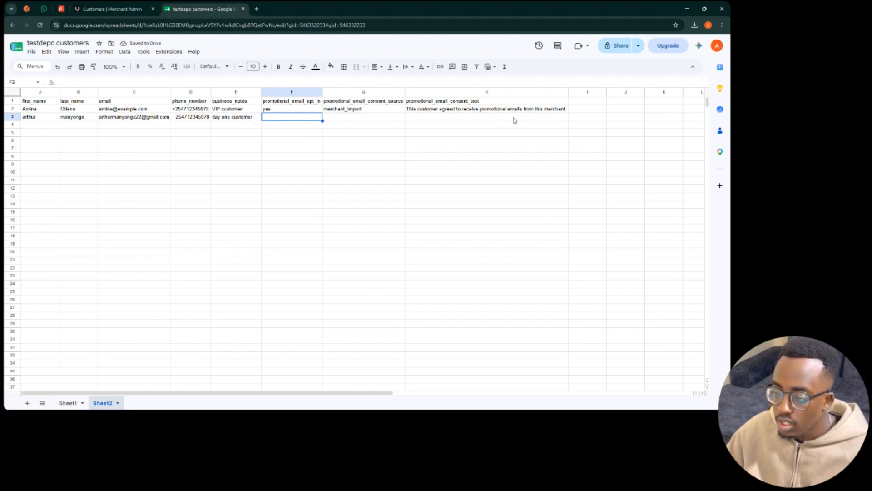
left_click(52, 126)
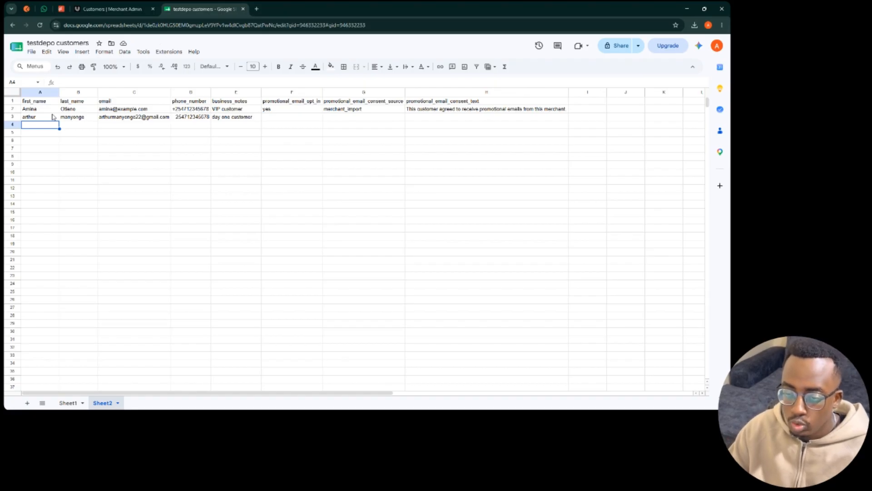
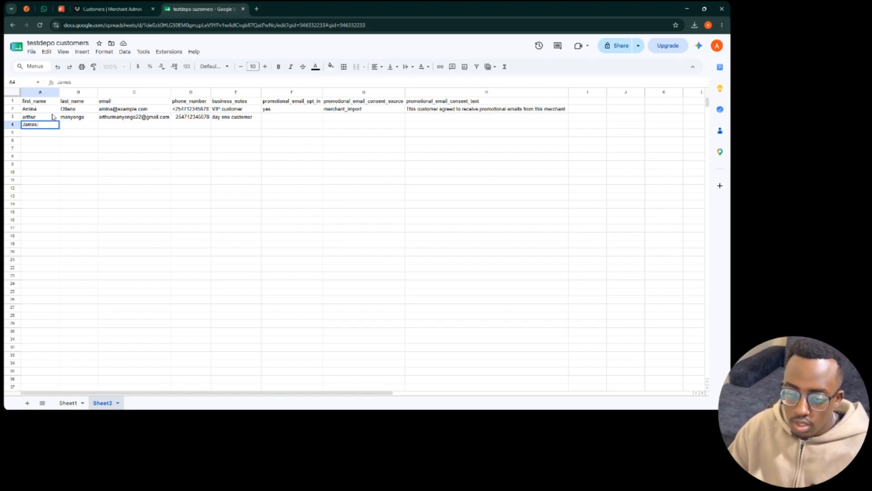
- Enter the row 4 customer's first name, last name and e-mail address
key("Tab")
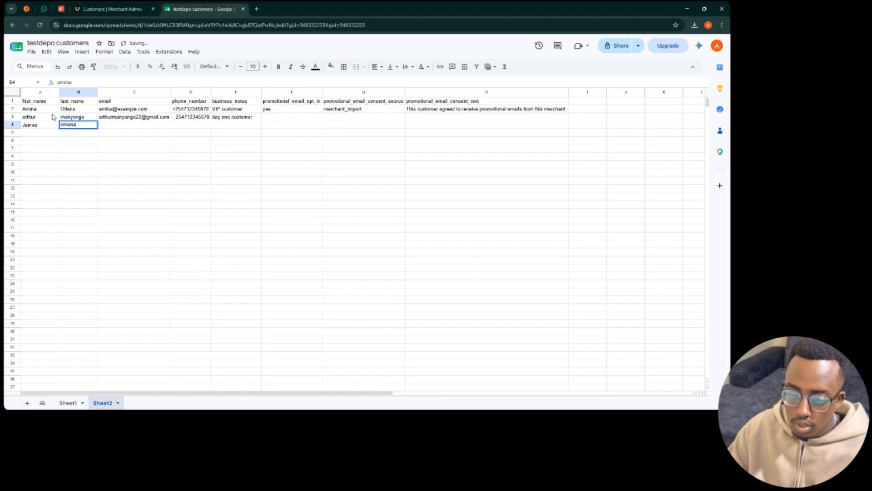
key("Tab")
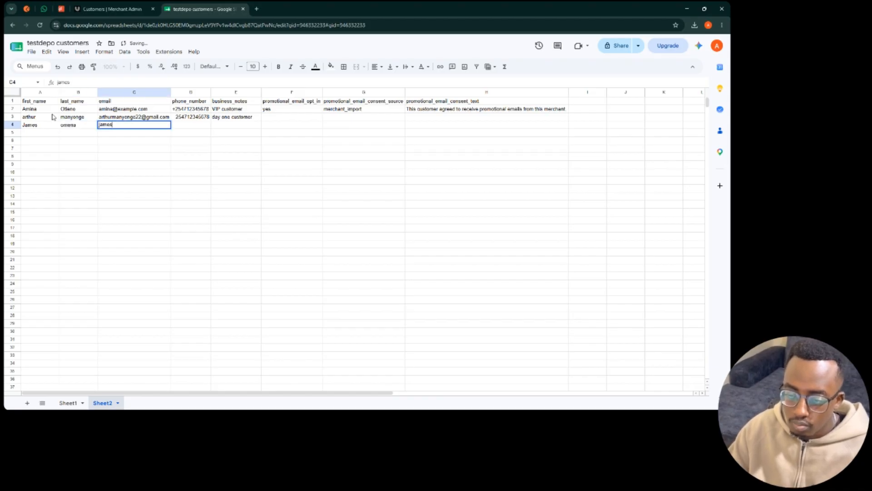
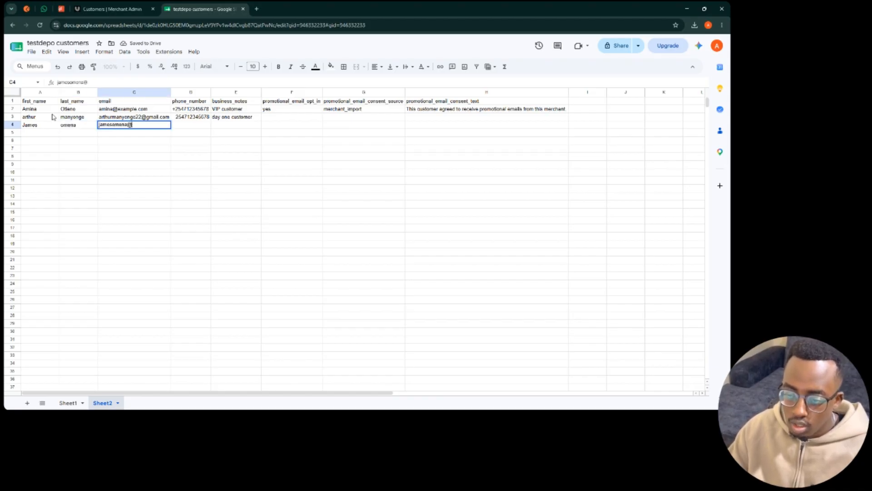
key("Tab")
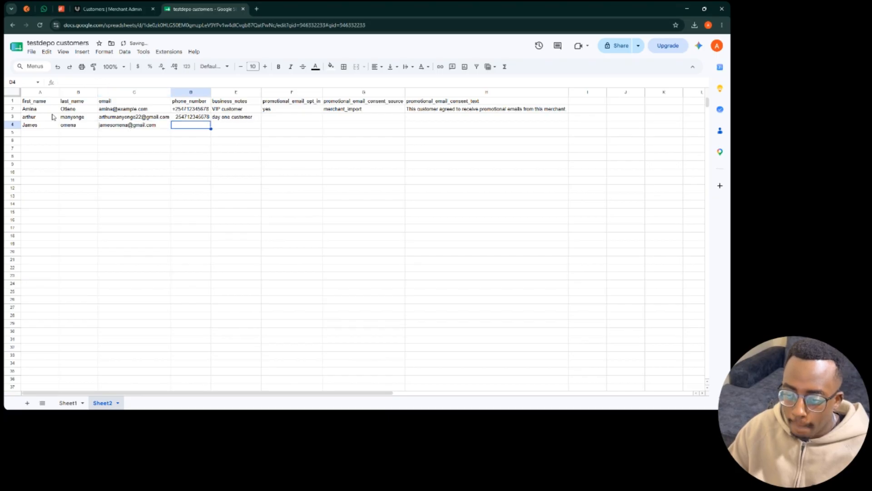
- Fix row 3's phone number to start with '+' instead of an equals sign
key("Up")
key("F2")
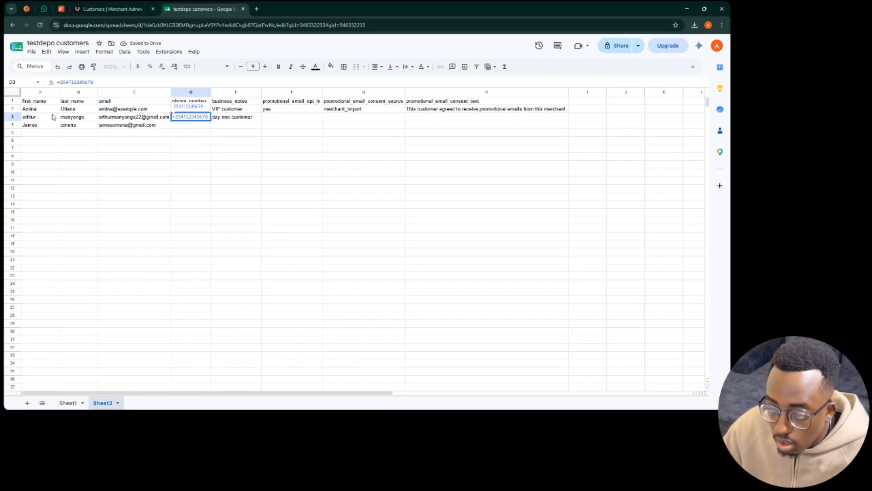
key("BackSpace")
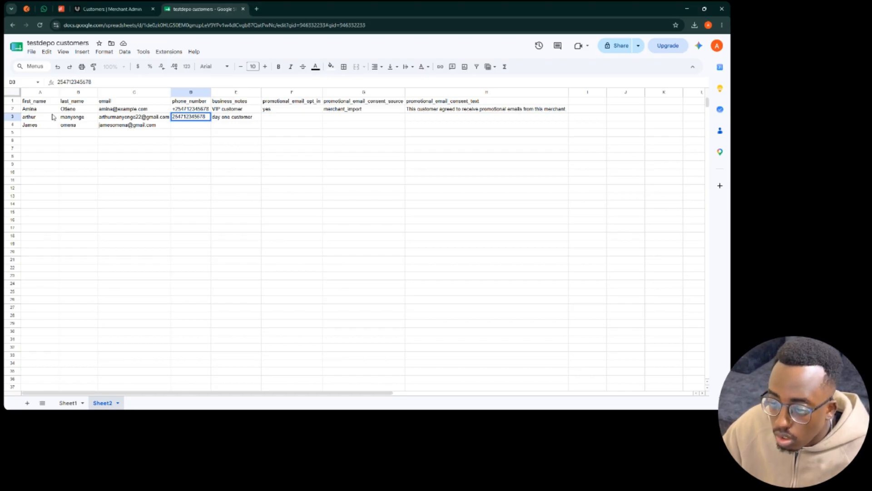
type("+")
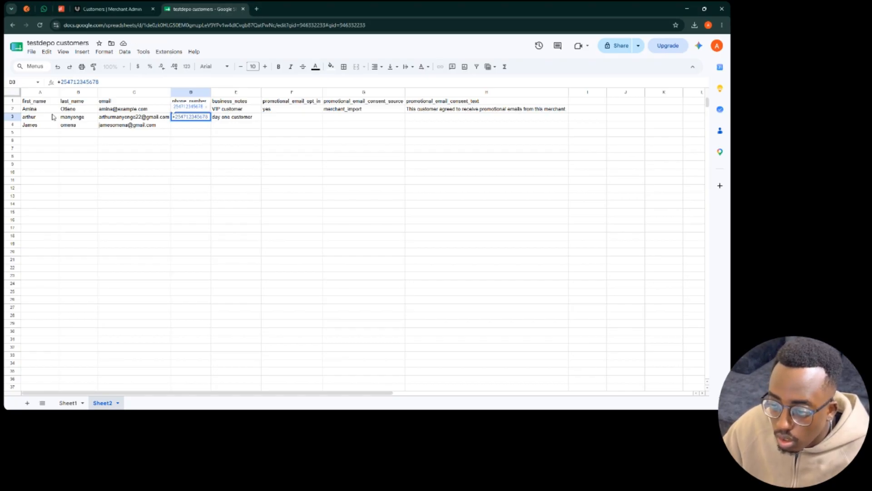
key("Left")
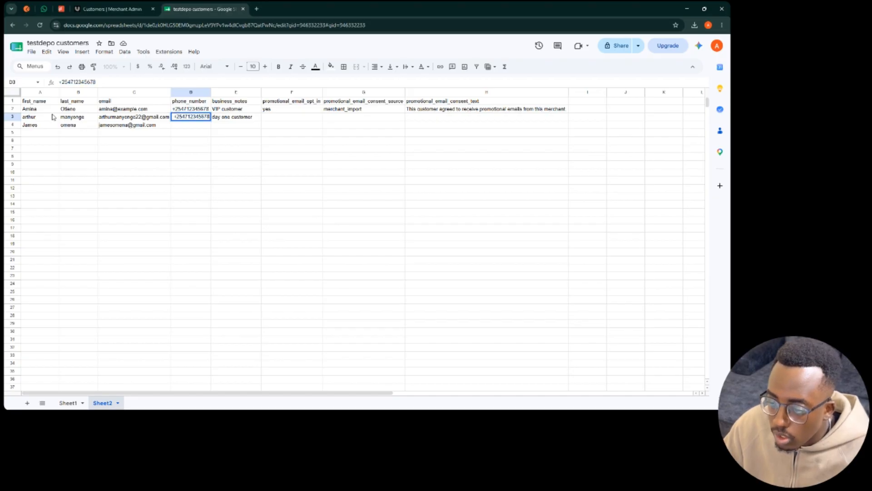
key("Return")
key("Up")
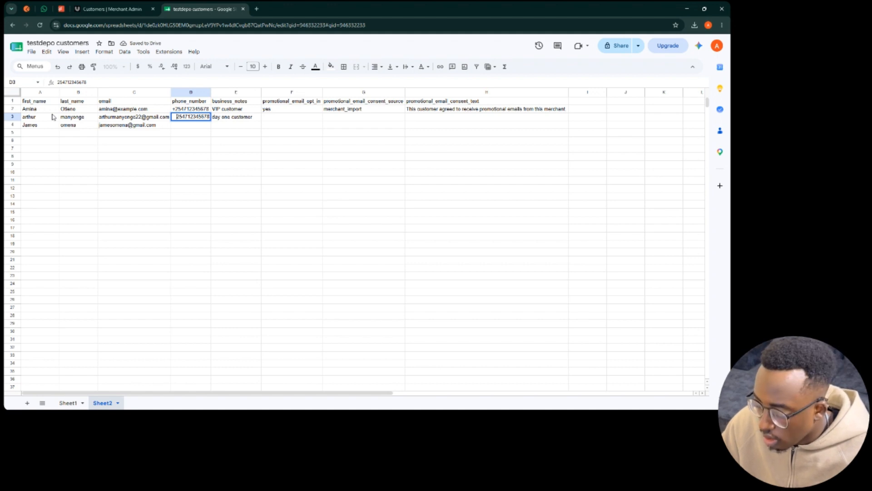
key("Return")
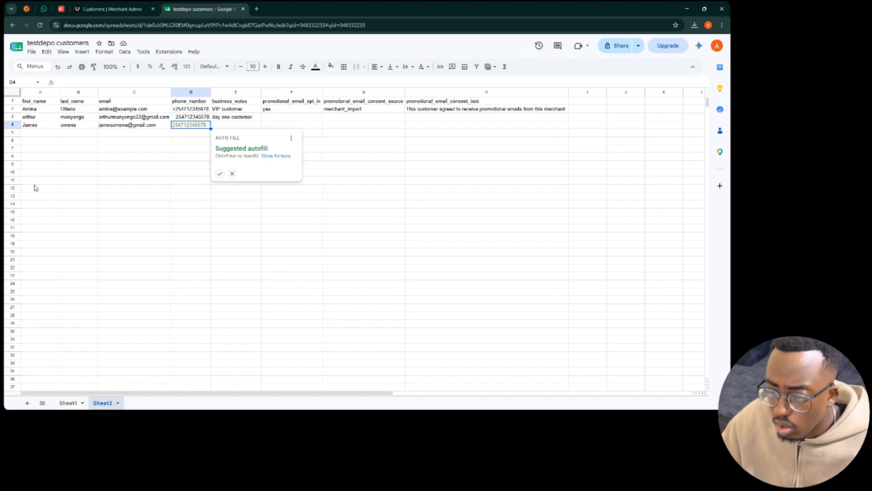
- Complete row 4 with its phone number and the note 'day one customer'
left_click(220, 173)
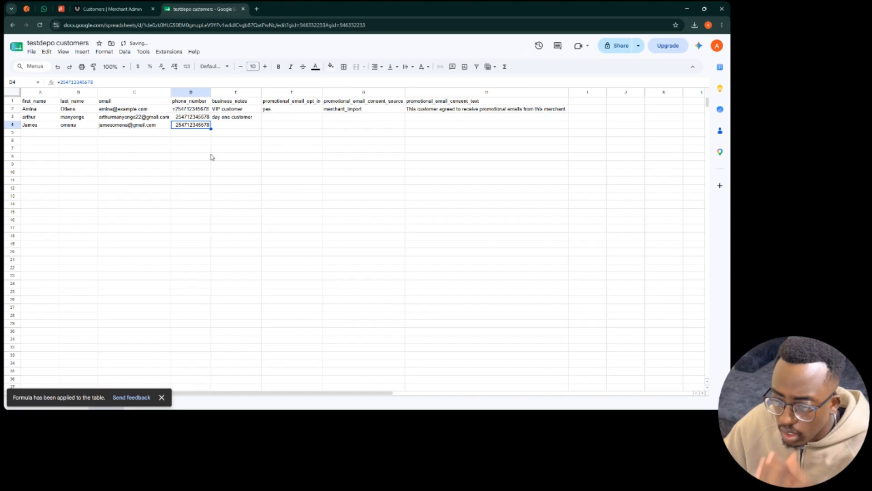
double_click(205, 125)
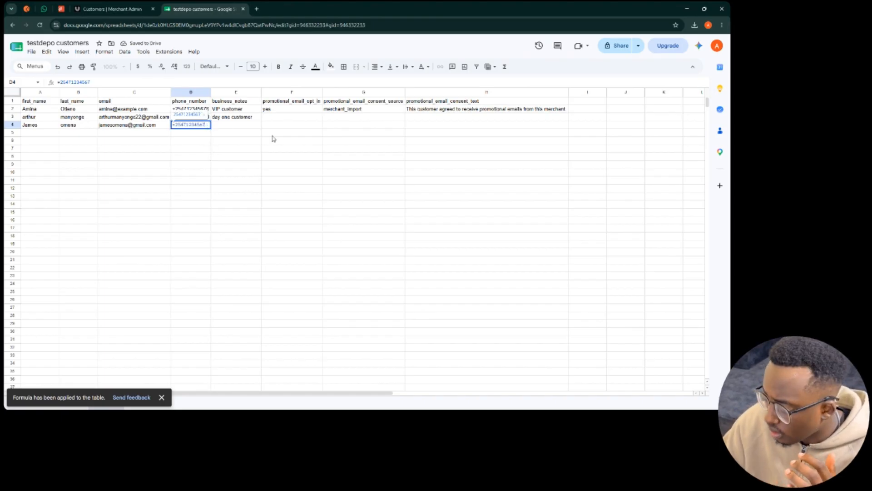
key("Return")
key("Right")
key("Up")
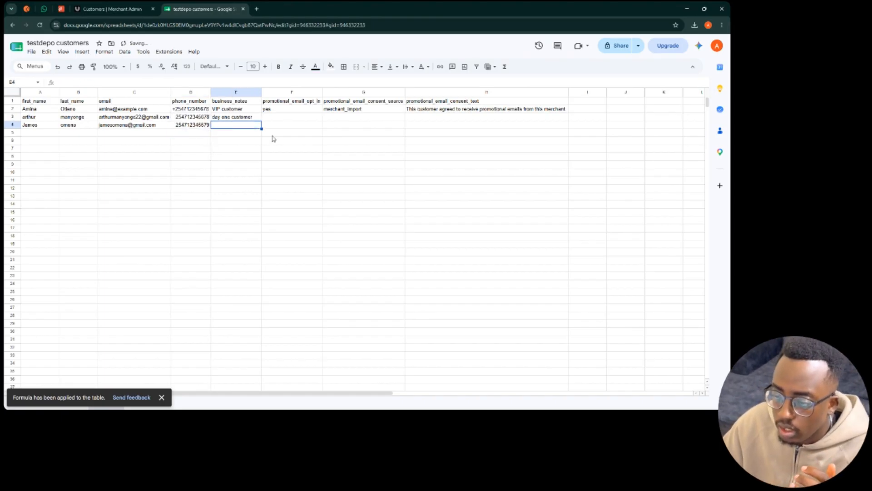
type("day o")
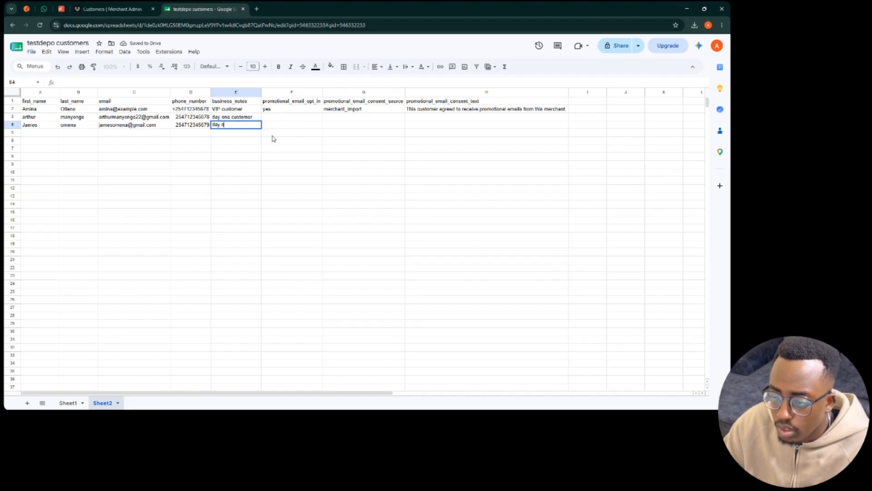
type("ne custo")
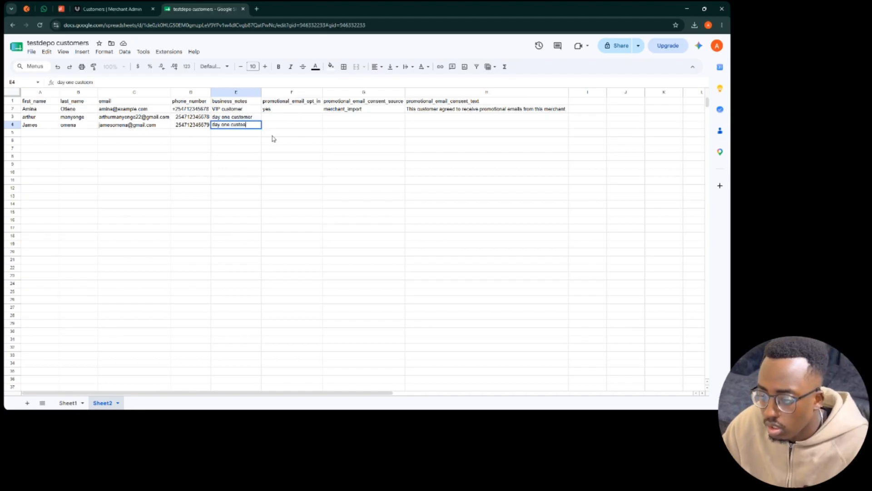
type("mer")
key("Tab")
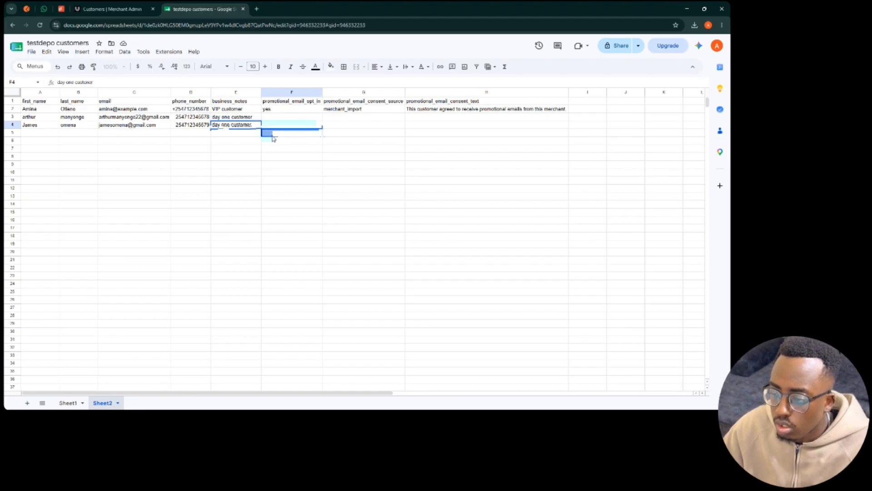
key("Return")
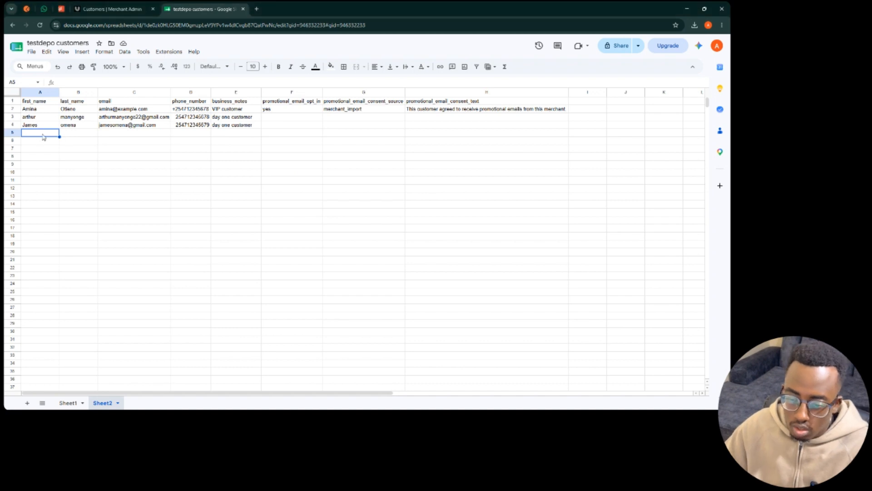
- Enter the row 5 customer's first name, last name, e-mail and phone number
type("agent")
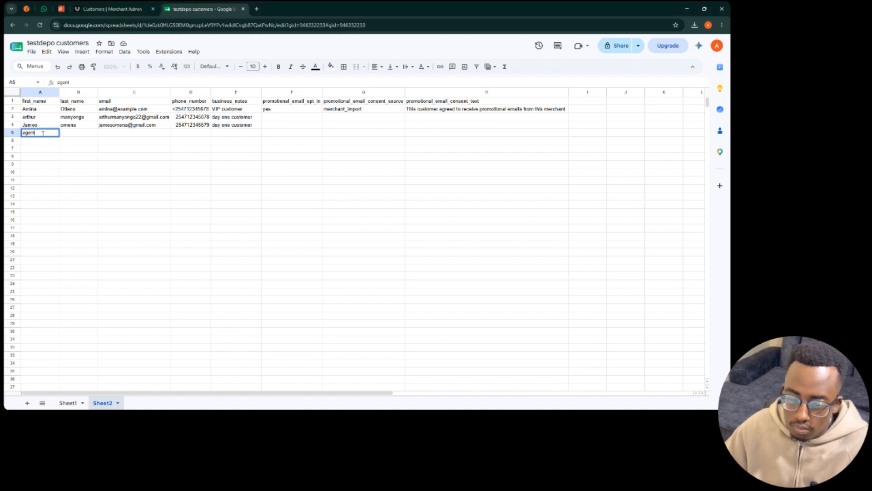
key("Tab")
type("4")
key("Tab")
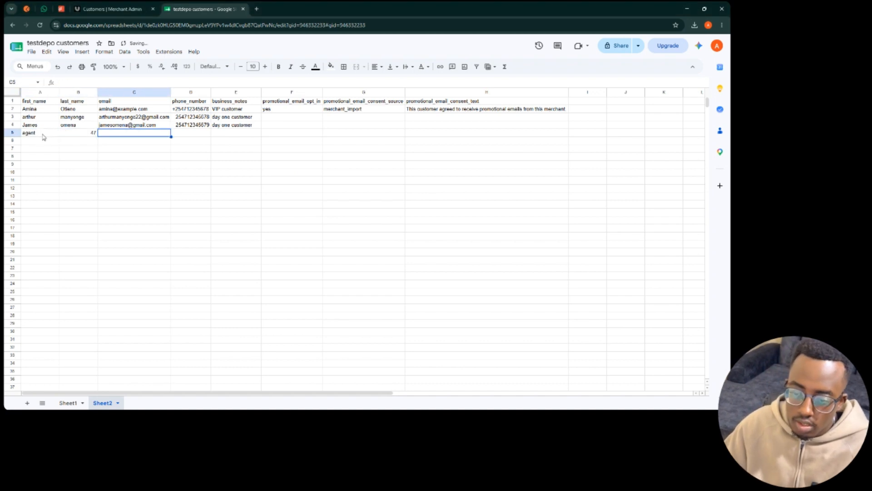
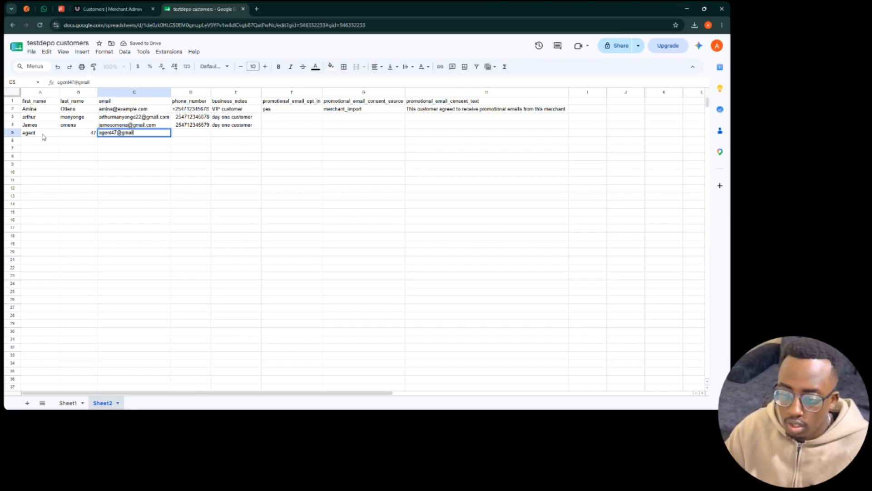
key("Tab")
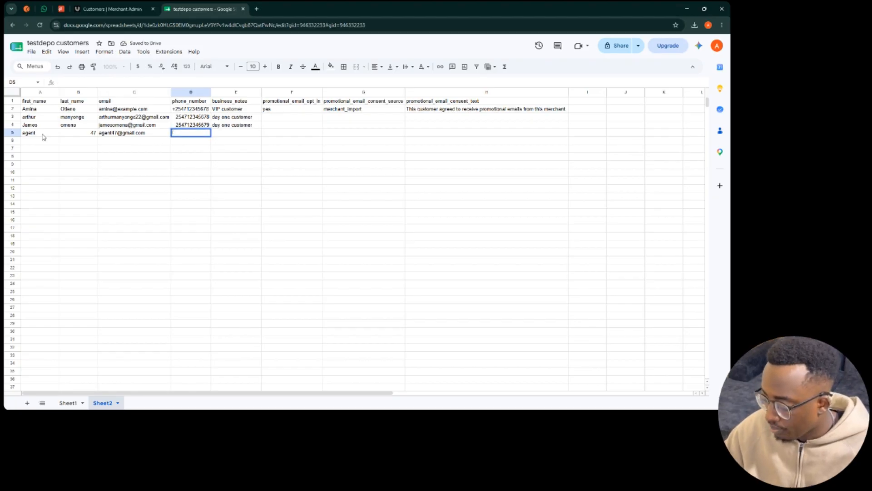
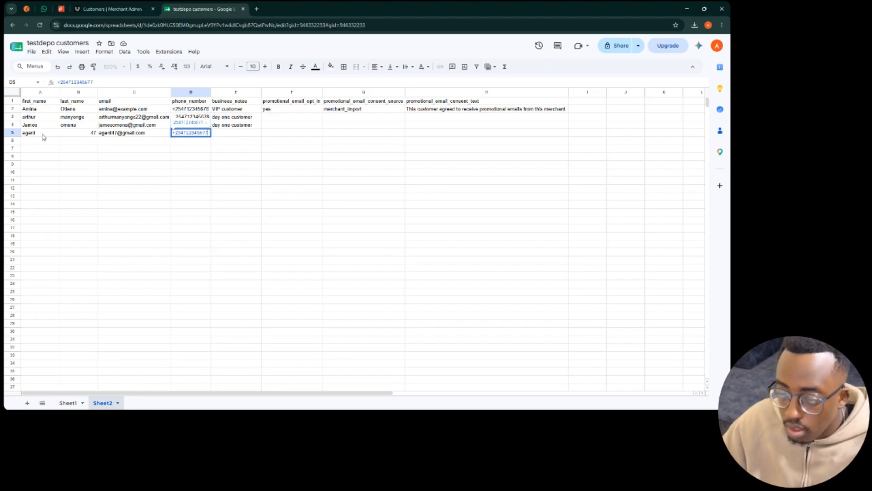
key("Tab")
- Copy 'day one customer' from E4 into E5 and select row 2's consent values
key("Up")
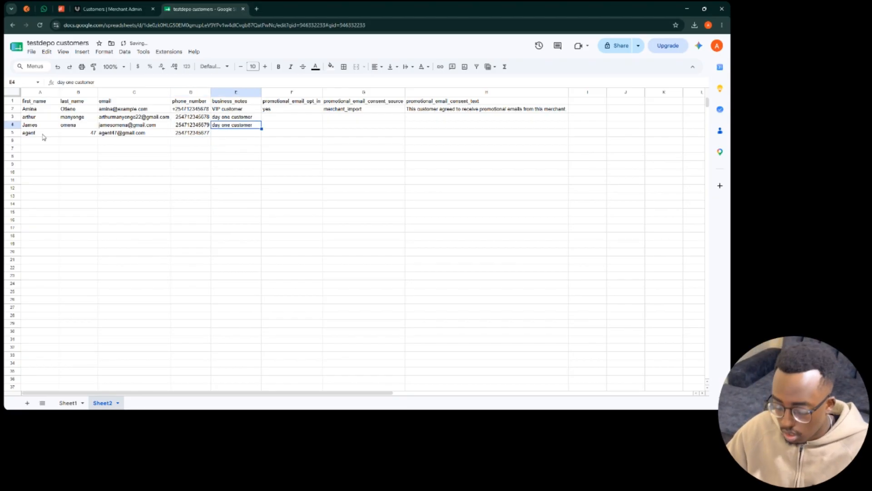
key("ctrl+c")
key("Down")
key("ctrl+v")
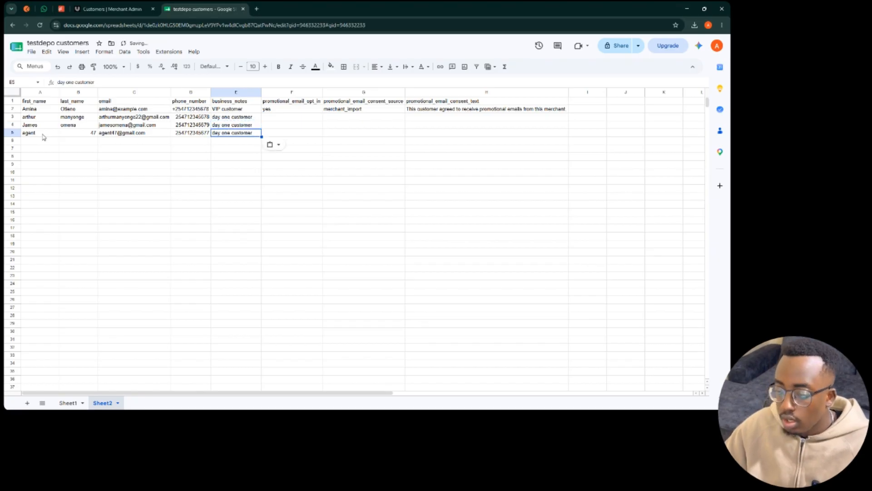
left_click(294, 134)
left_click_drag(289, 112, 565, 190)
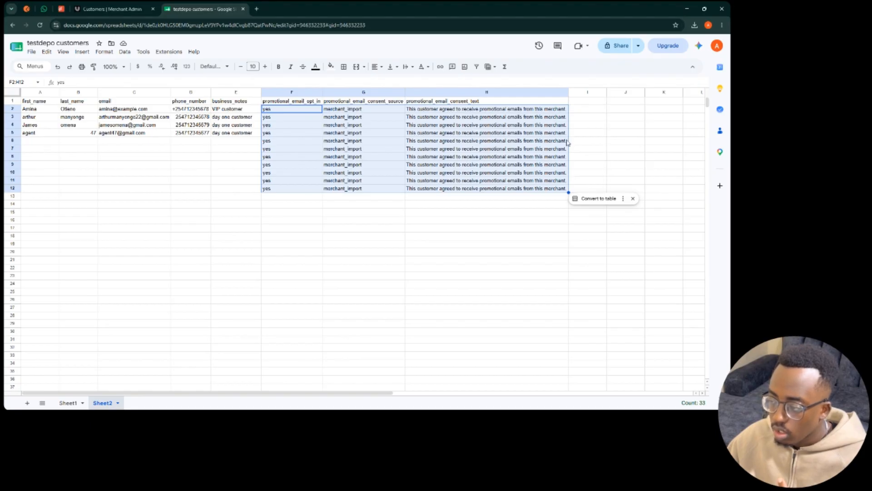
- Undo the overfill to row 12 and fill opt-in, source and consent values through row 5 only
key("ctrl+z")
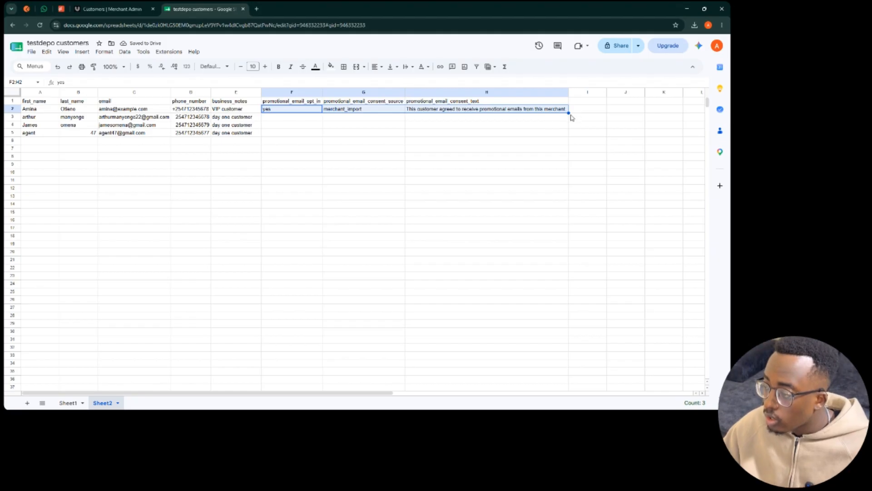
left_click_drag(568, 113, 569, 136)
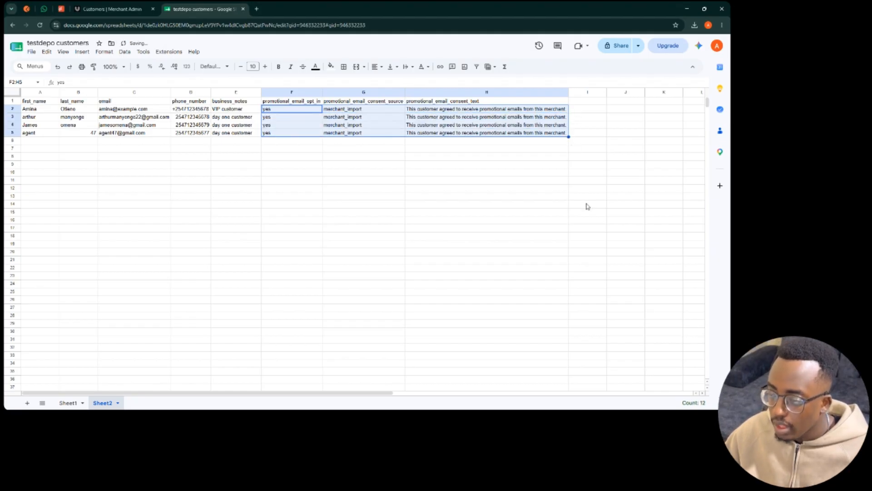
left_click(284, 174)
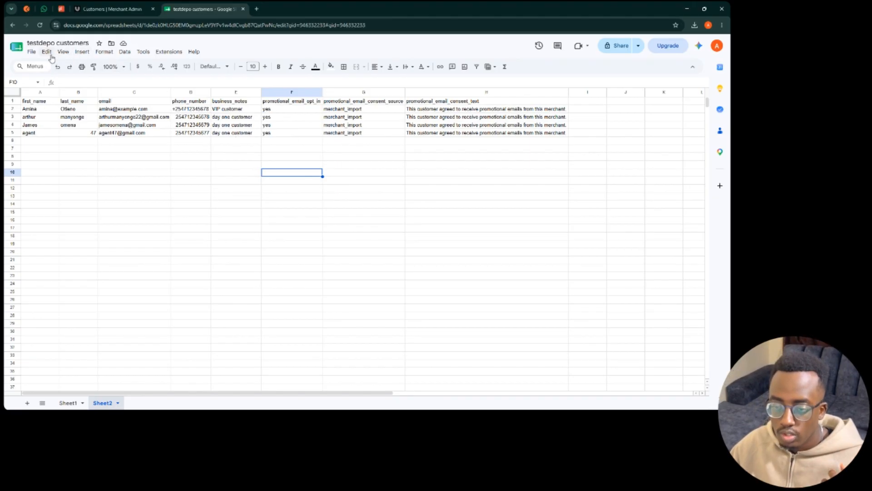
- Download the sheet as a Comma Separated Values (.csv) file and return to the Uzanga Customers tab
left_click(31, 52)
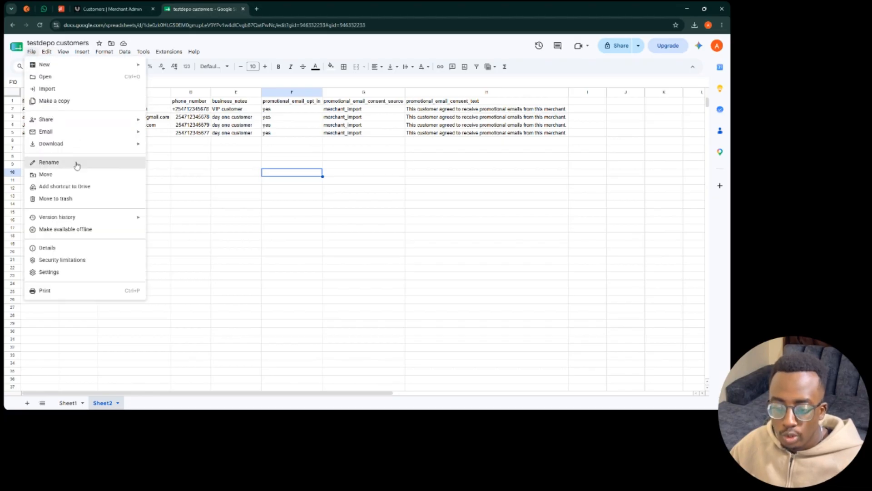
mouse_move(76, 145)
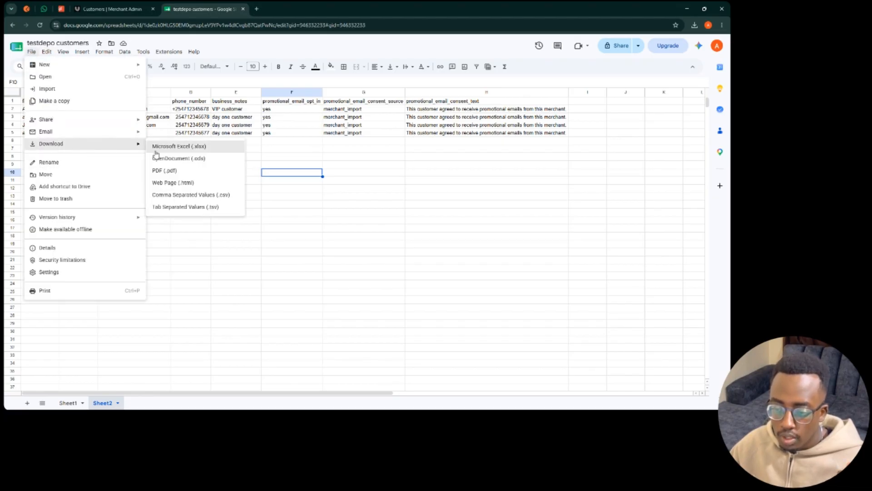
left_click(218, 196)
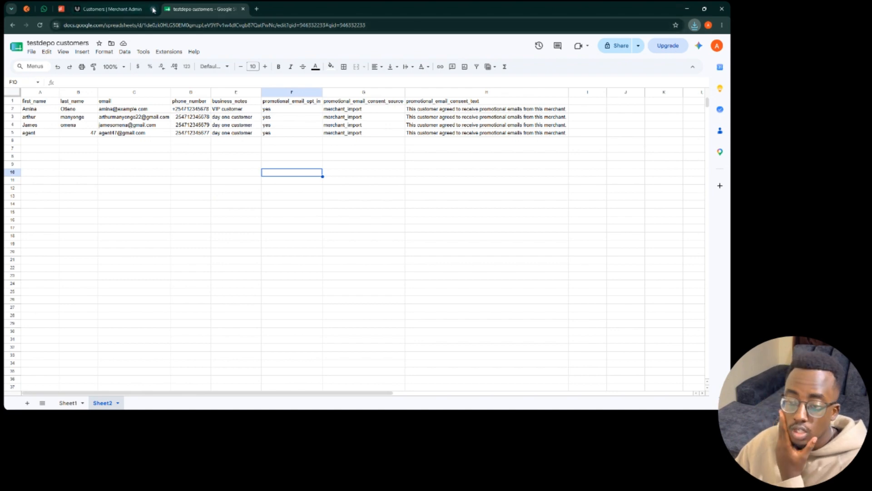
left_click(131, 10)
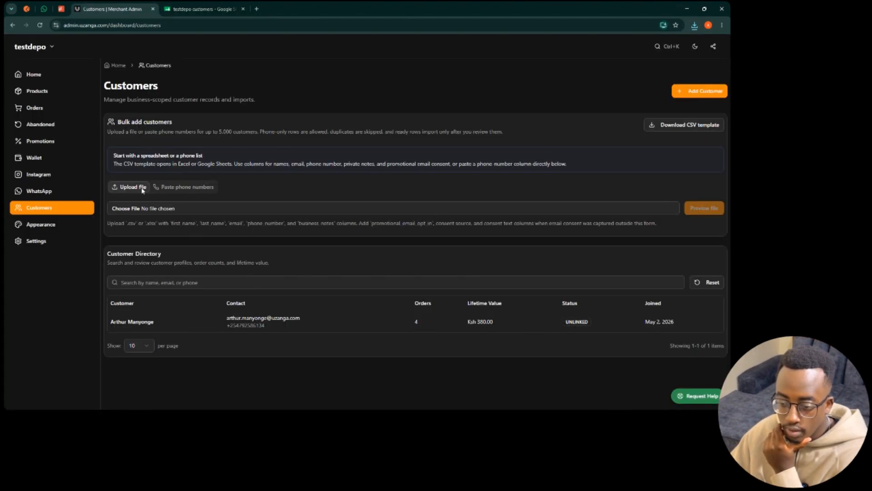
- Upload the downloaded Sheet2 CSV file and preview its rows
left_click(174, 188)
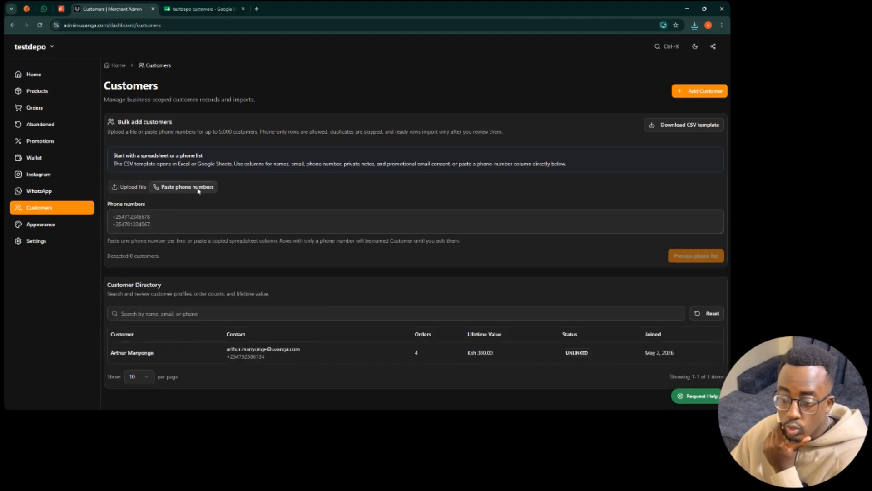
left_click(131, 218)
left_click(139, 187)
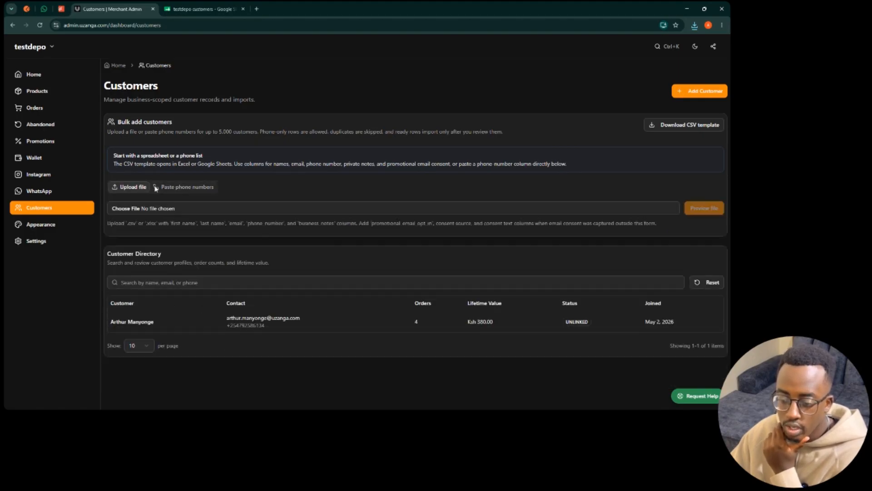
left_click(158, 209)
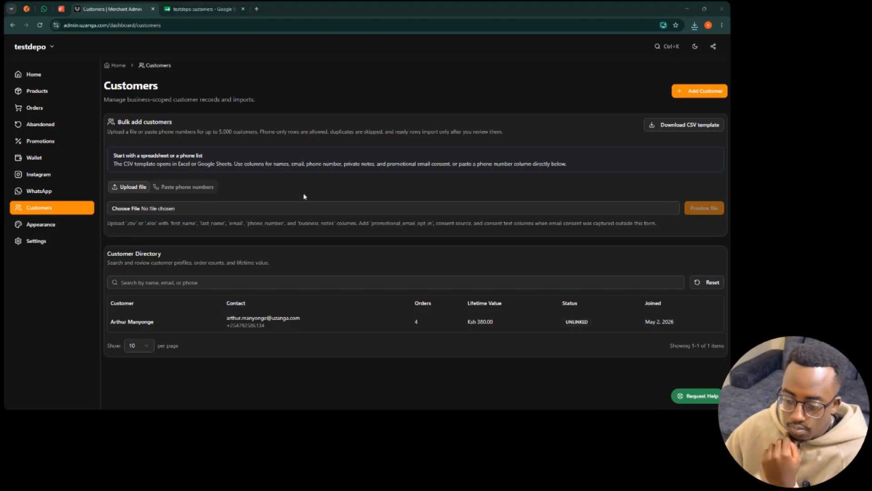
double_click(94, 84)
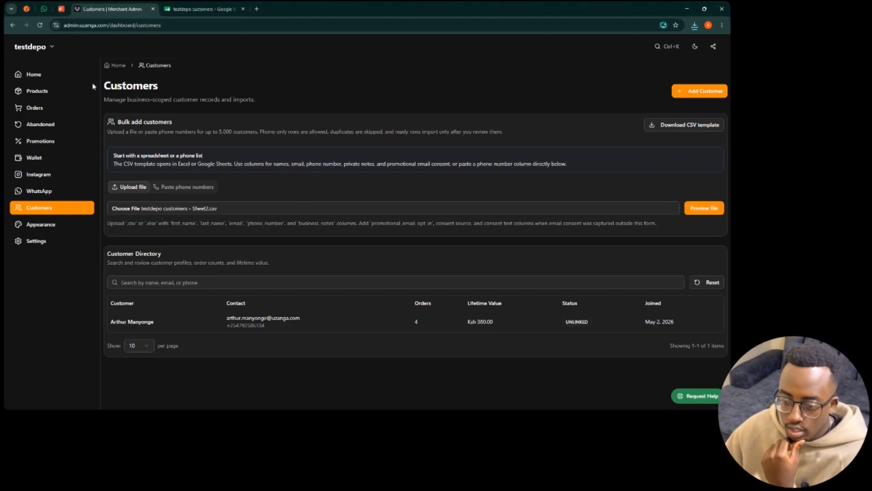
left_click(698, 211)
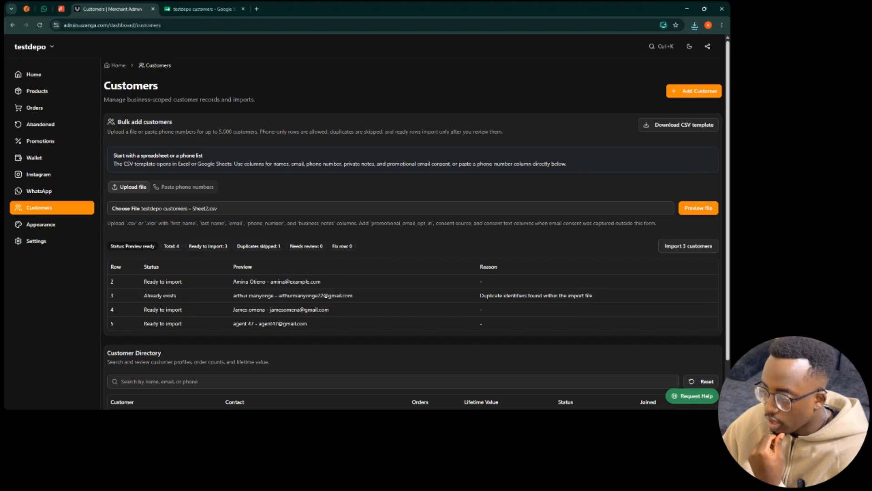
- Import the 3 ready customers and reload the Customer Directory to confirm them
scroll(405, 173, "down", 1)
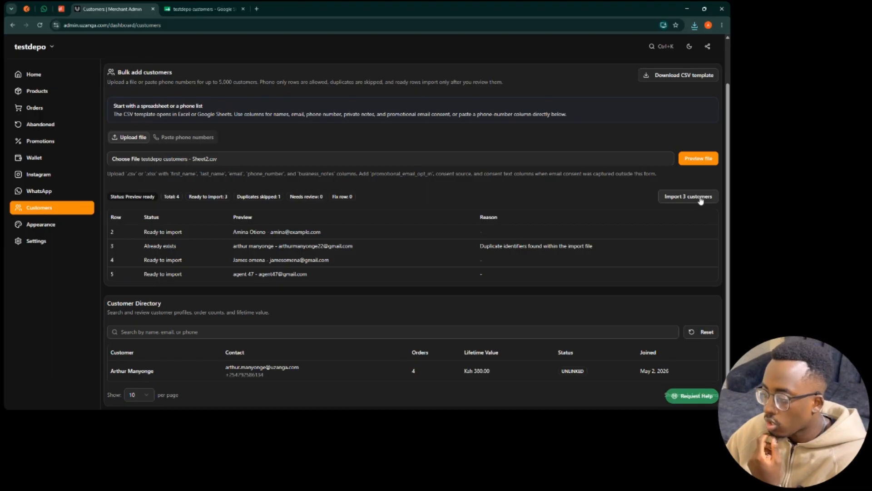
left_click(700, 197)
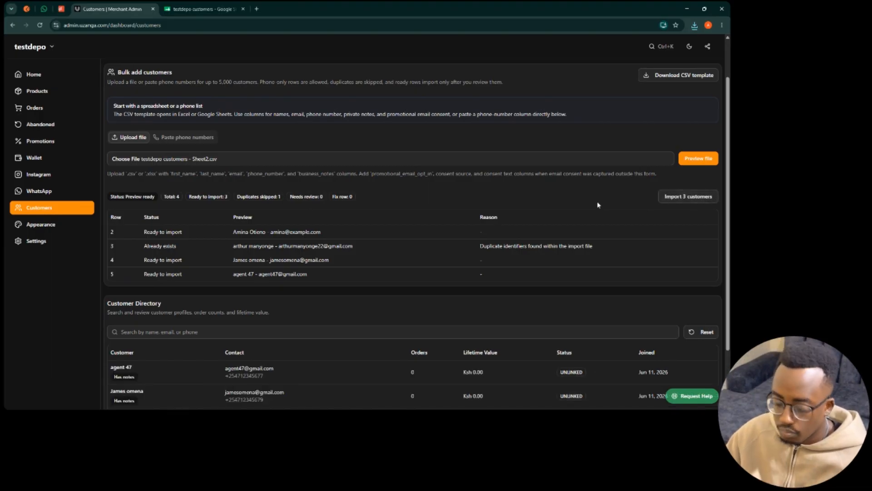
key("ctrl+r")
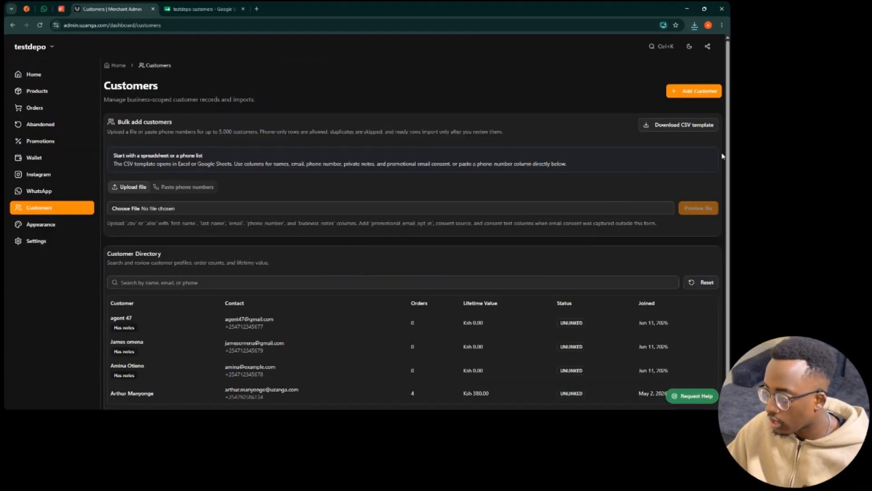
scroll(727, 166, "down", 1)
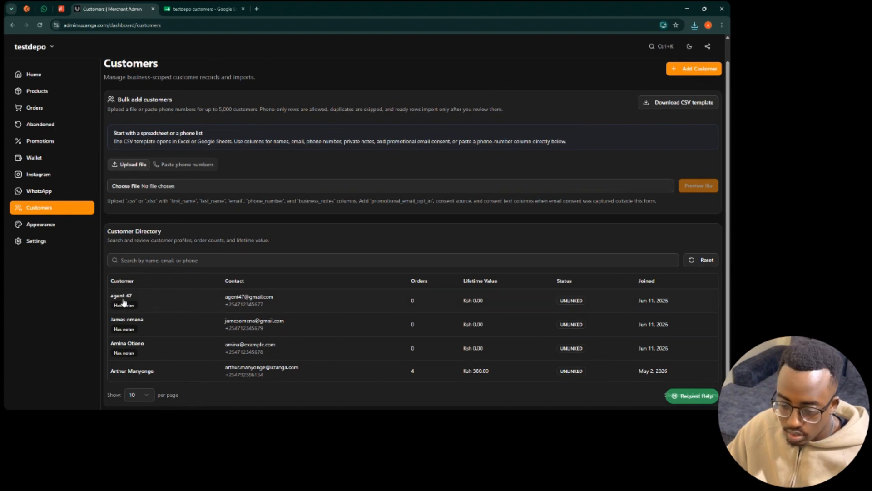